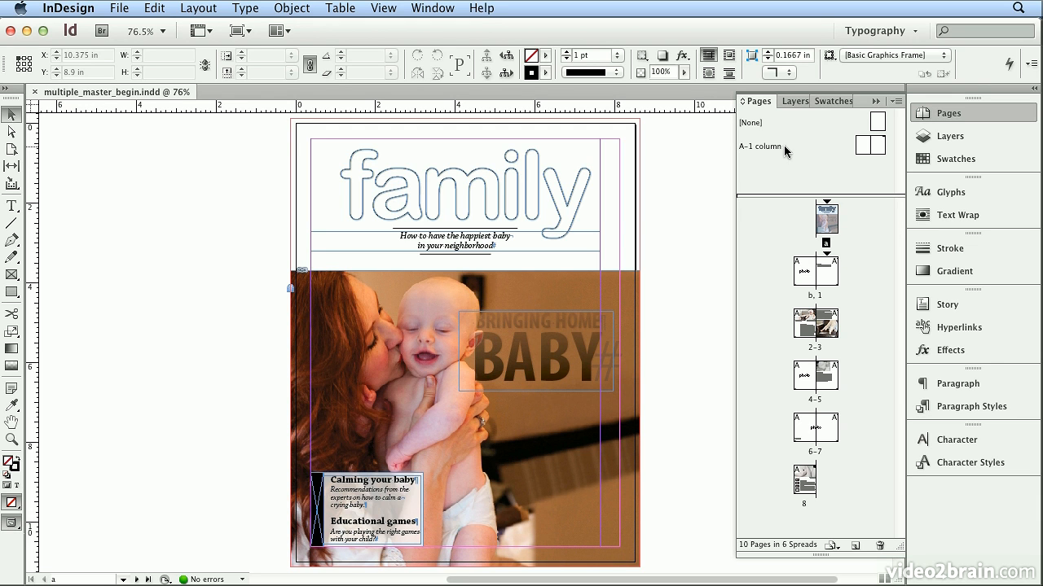
Apply the A-1 column master to the cover page a, and replace it with the [None] master
drag(878, 147, 830, 214)
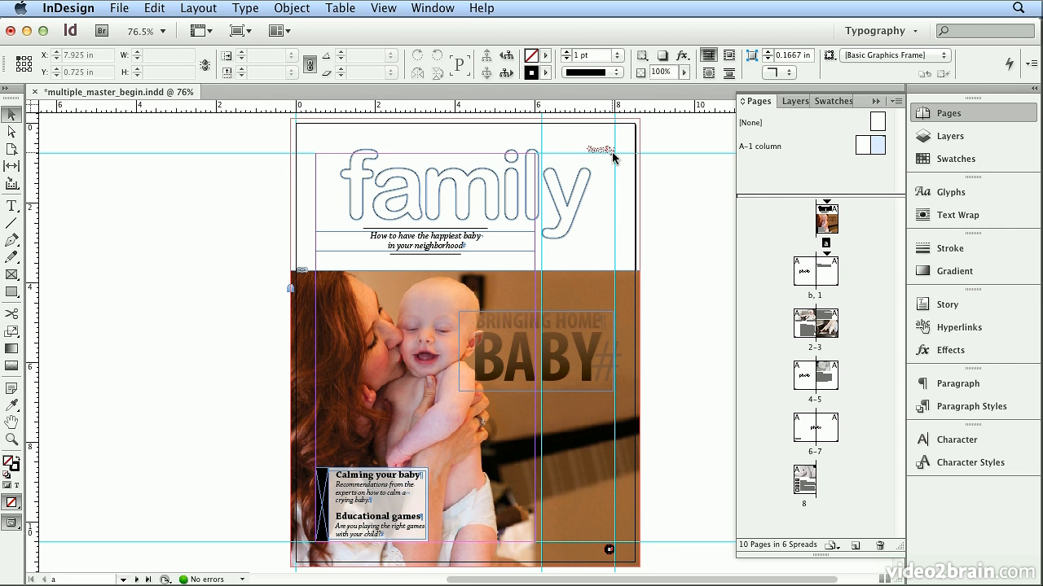
drag(877, 122, 823, 222)
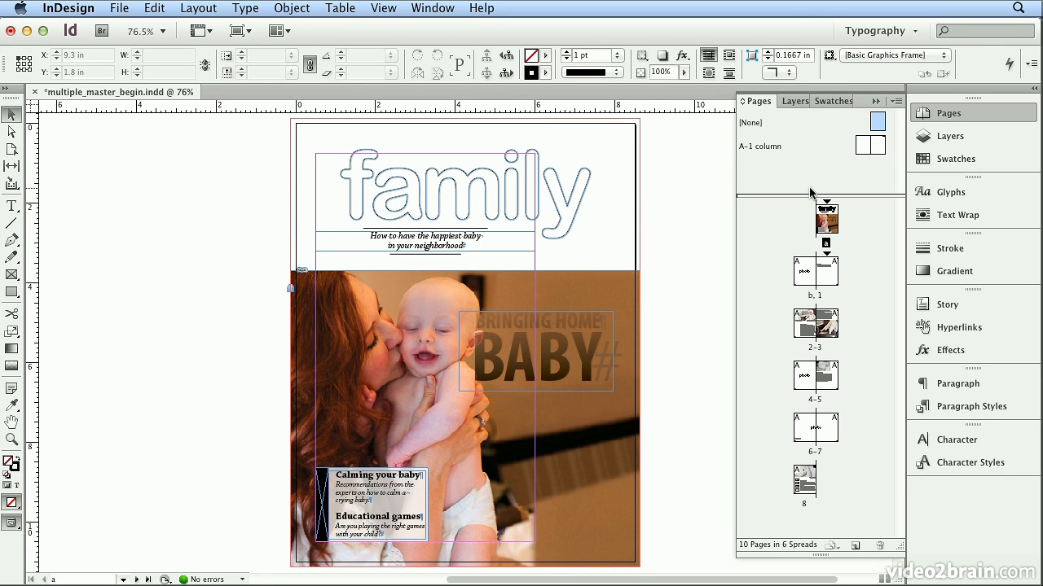
Go to the spread with pages b and 1 and fit the whole spread in the window
double_click(821, 295)
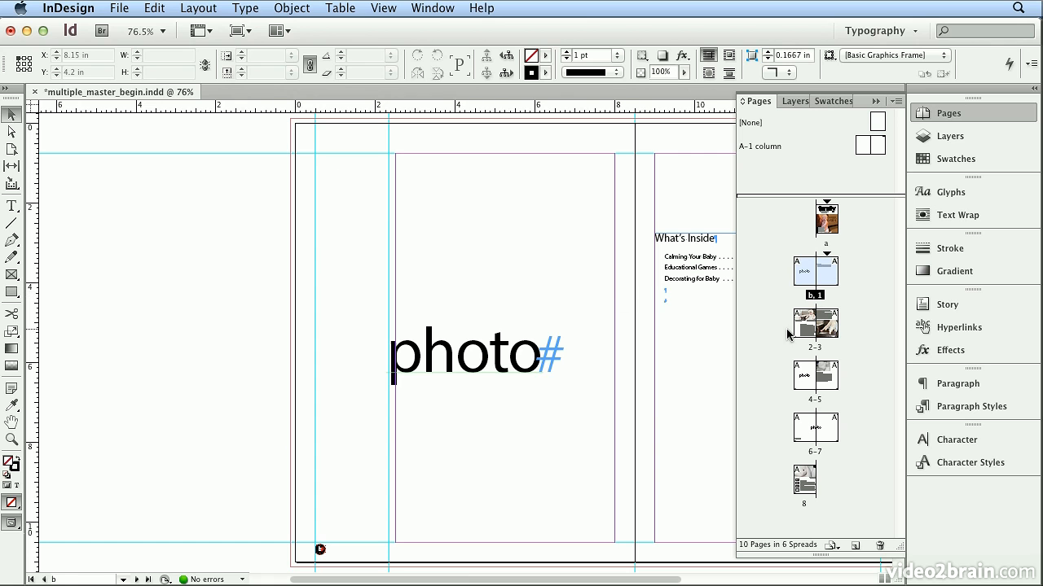
click(387, 7)
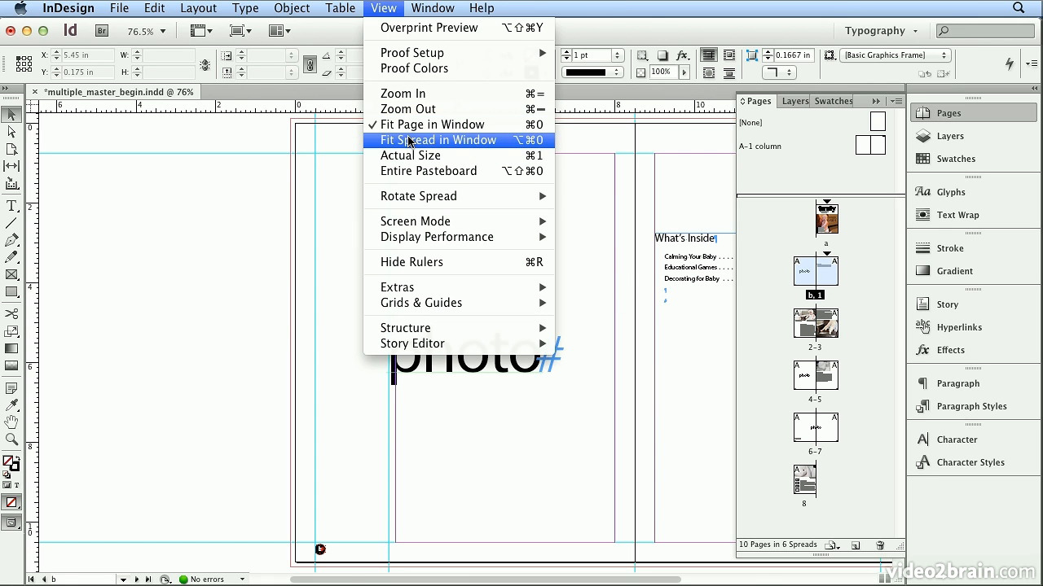
click(409, 141)
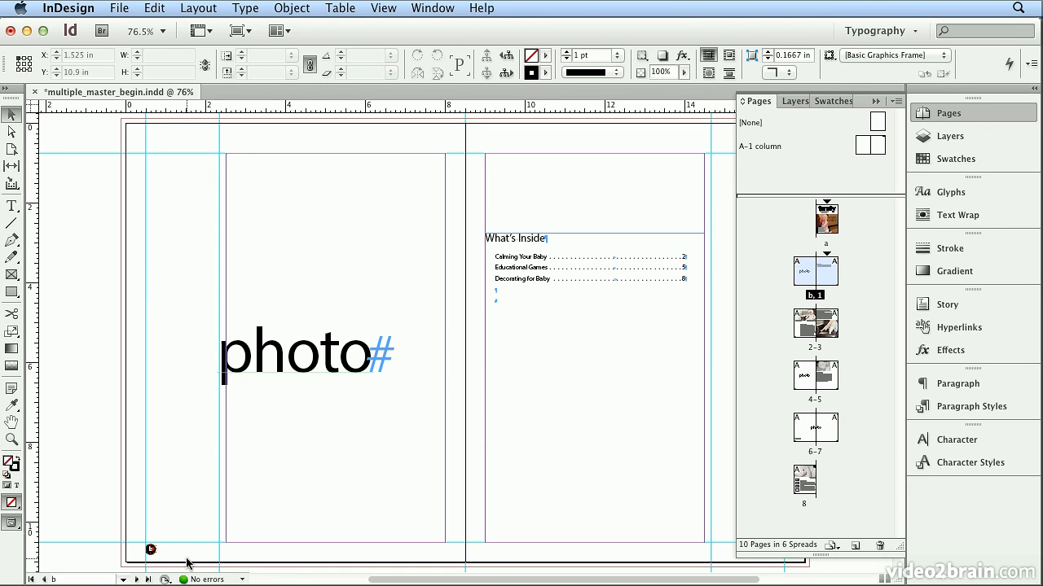
Create a two-page Letter master with prefix B, named photos, based on [None]
click(896, 101)
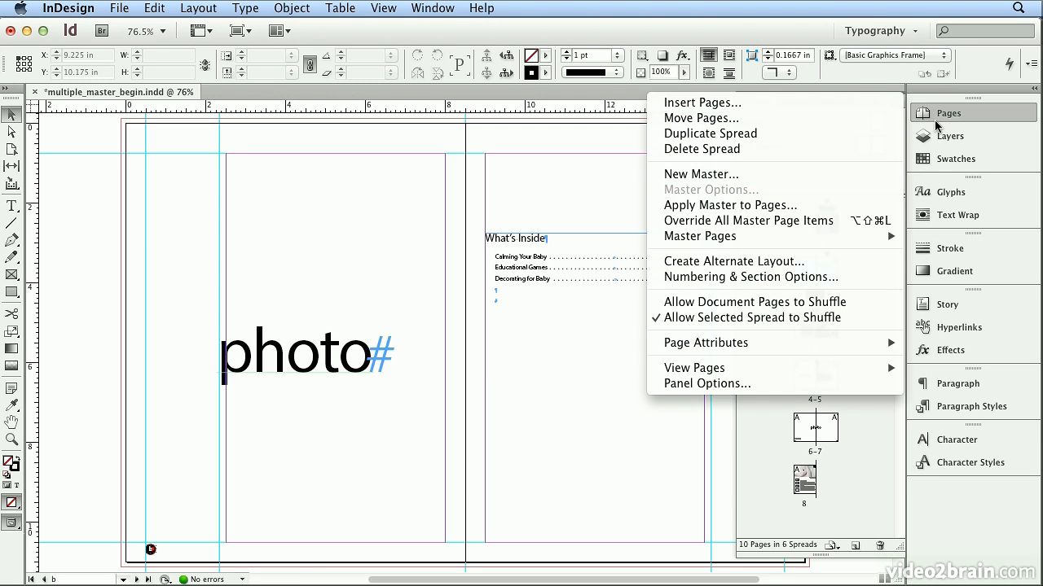
click(897, 102)
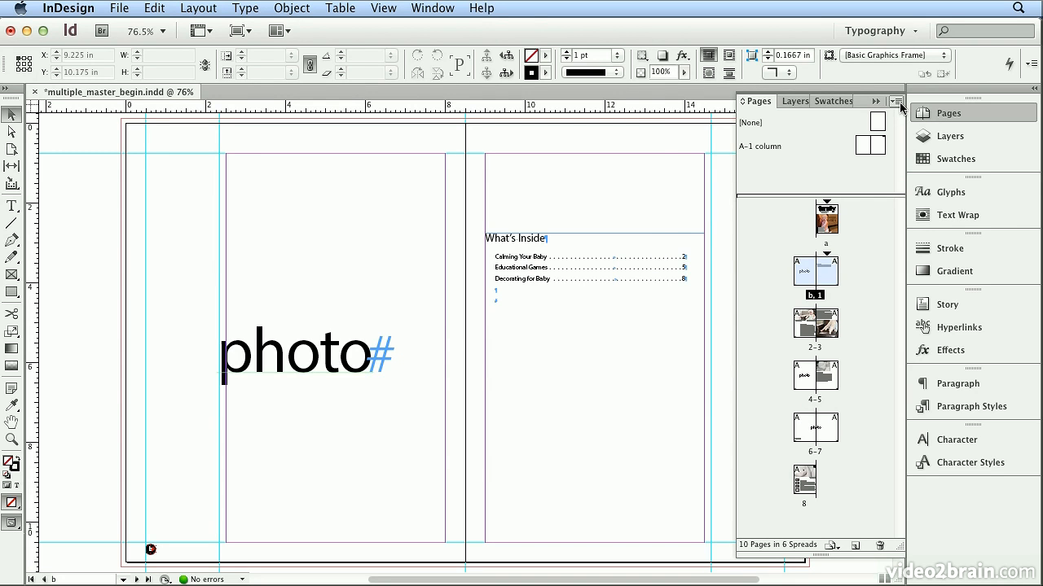
click(898, 102)
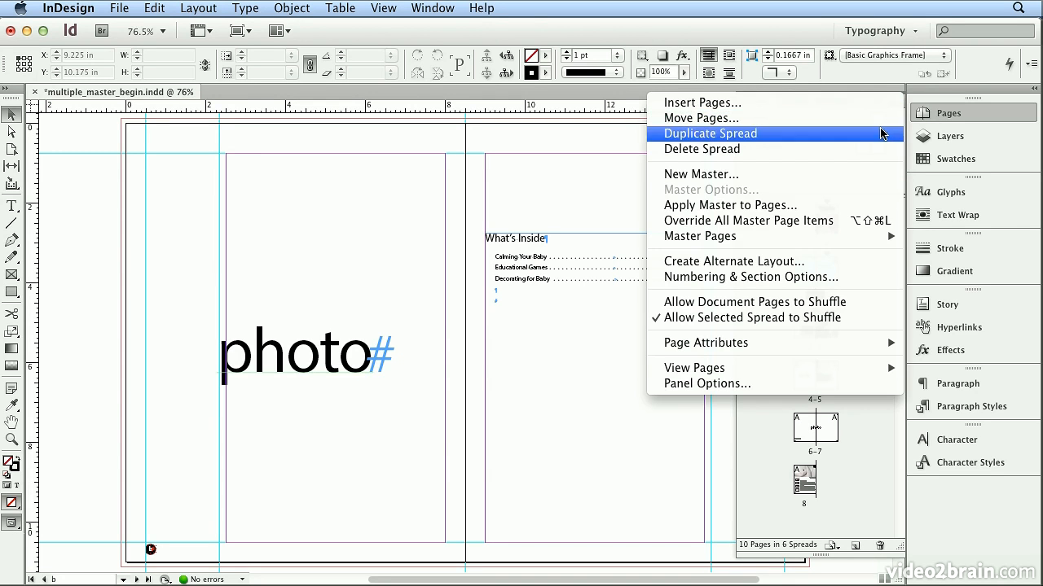
click(863, 171)
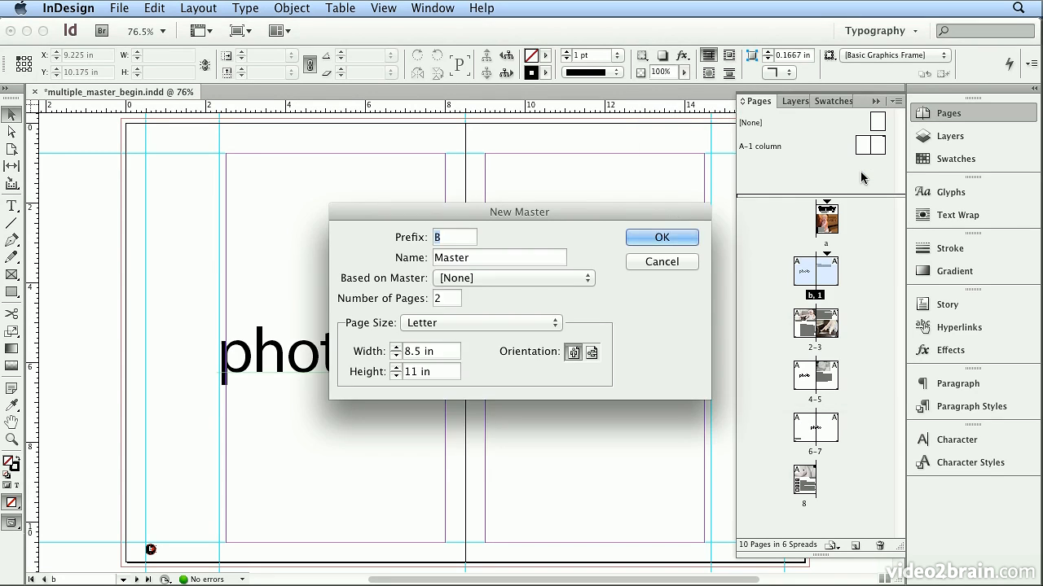
double_click(445, 257)
text(Photos)
drag(441, 259, 434, 259)
text(p)
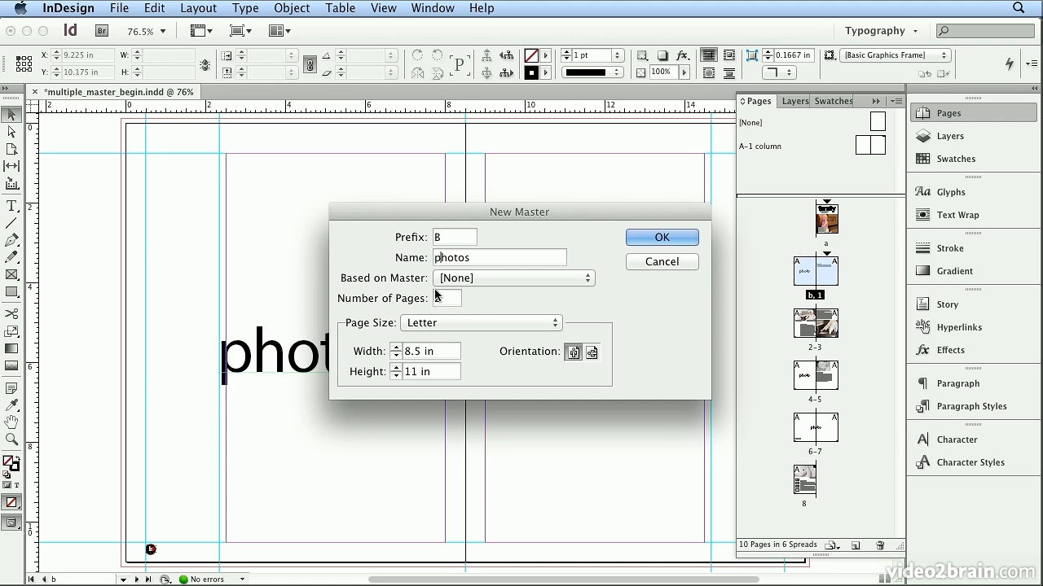
click(444, 280)
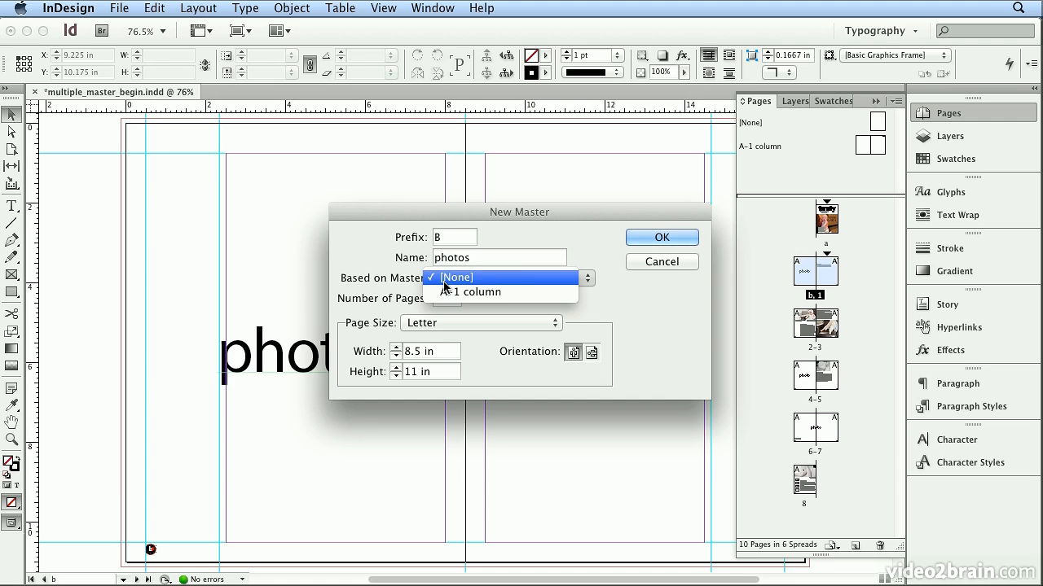
click(521, 279)
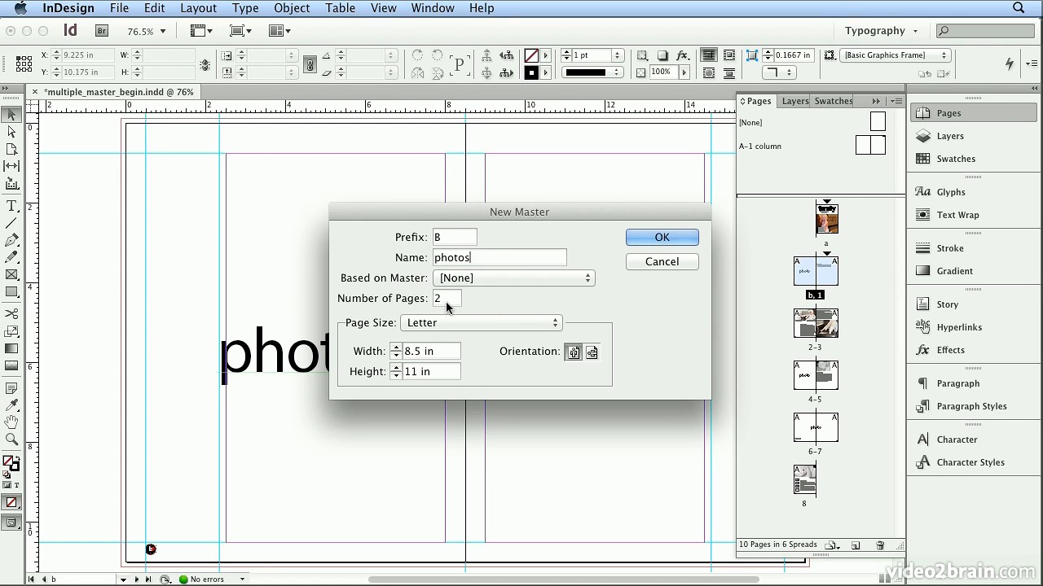
click(671, 237)
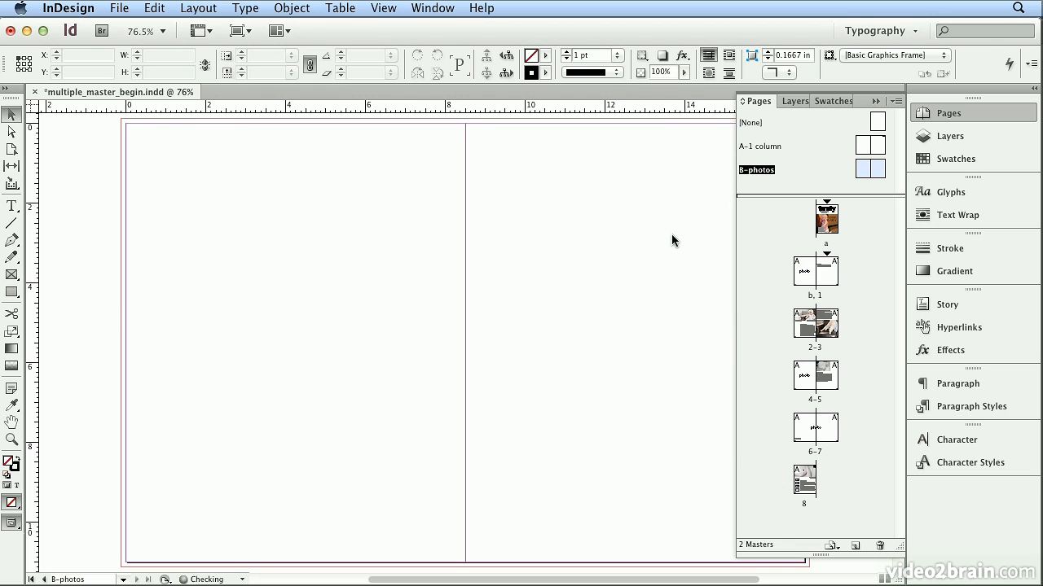
Draw an empty picture frame on each B-photos page: left about 8.625 × 11.125 in, right about 8.625 × 11.25 in, including bleed
click(12, 274)
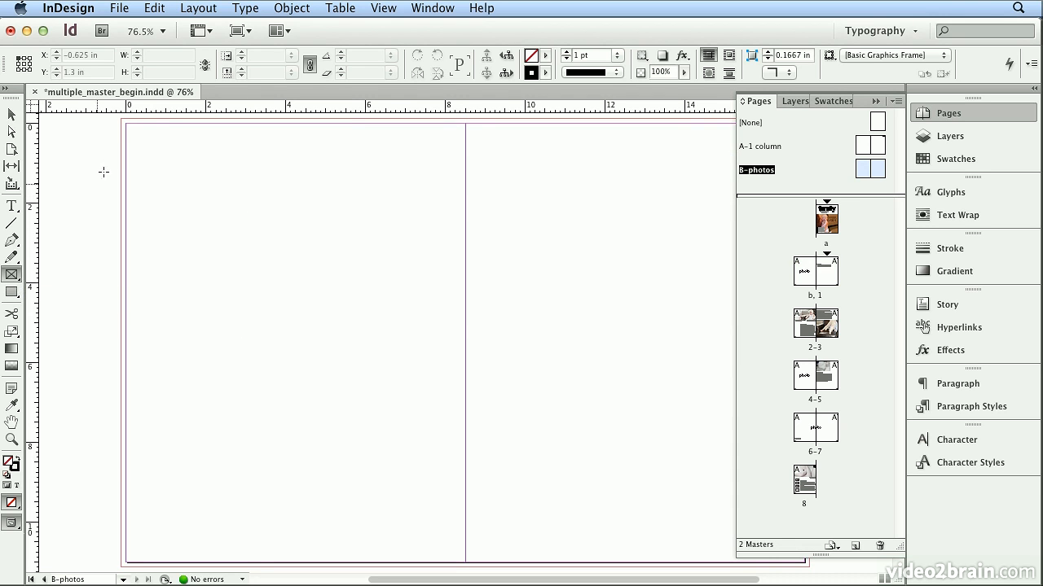
drag(122, 120, 467, 505)
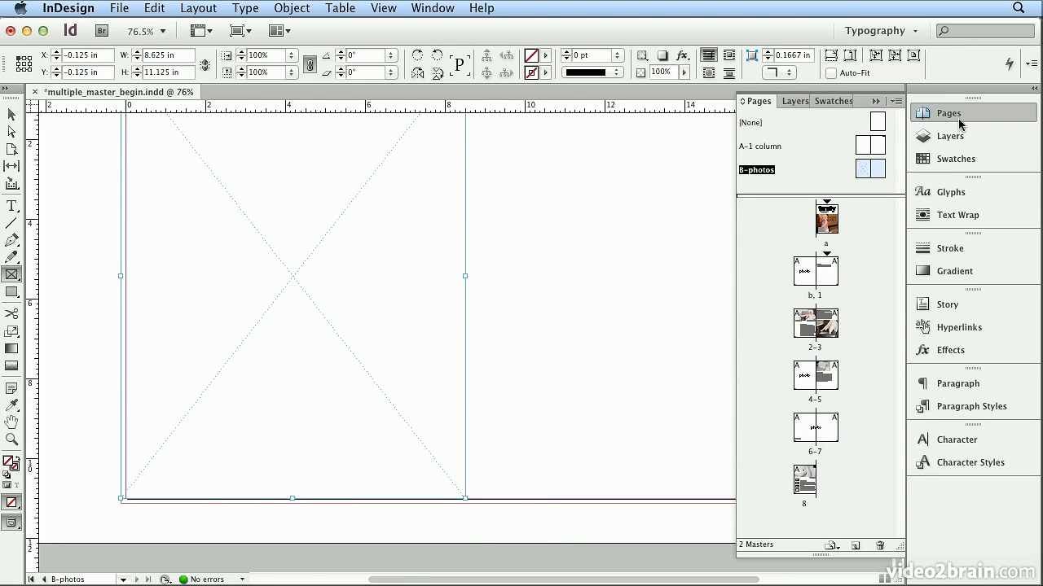
click(928, 114)
scroll(763, 198, up, 5)
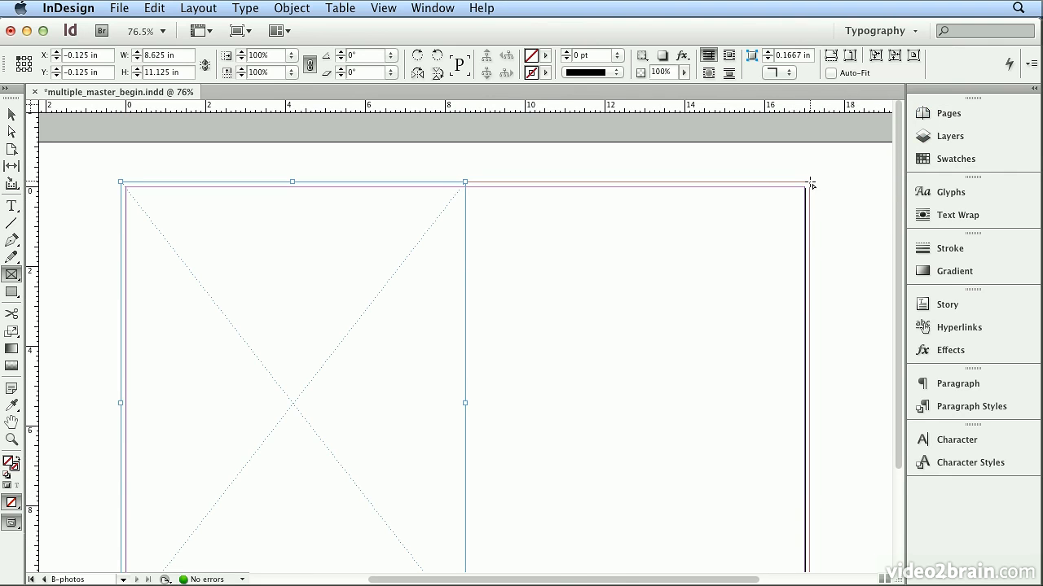
drag(811, 186, 466, 526)
Extend the left master frame's lower edge to the bleed guide, making it 11.25 in high
click(12, 115)
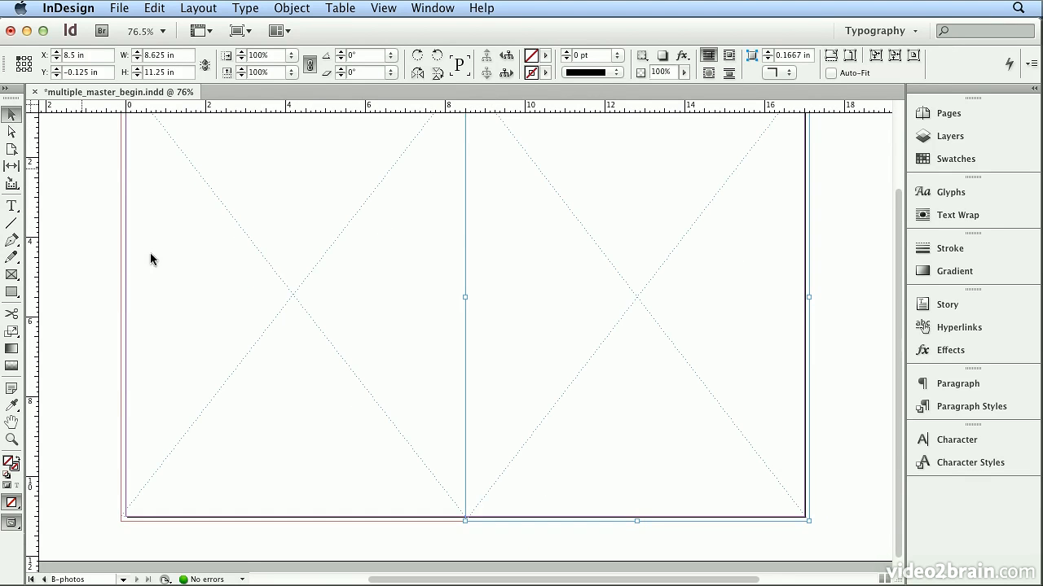
click(292, 514)
drag(292, 514, 291, 526)
scroll(390, 497, up, 3)
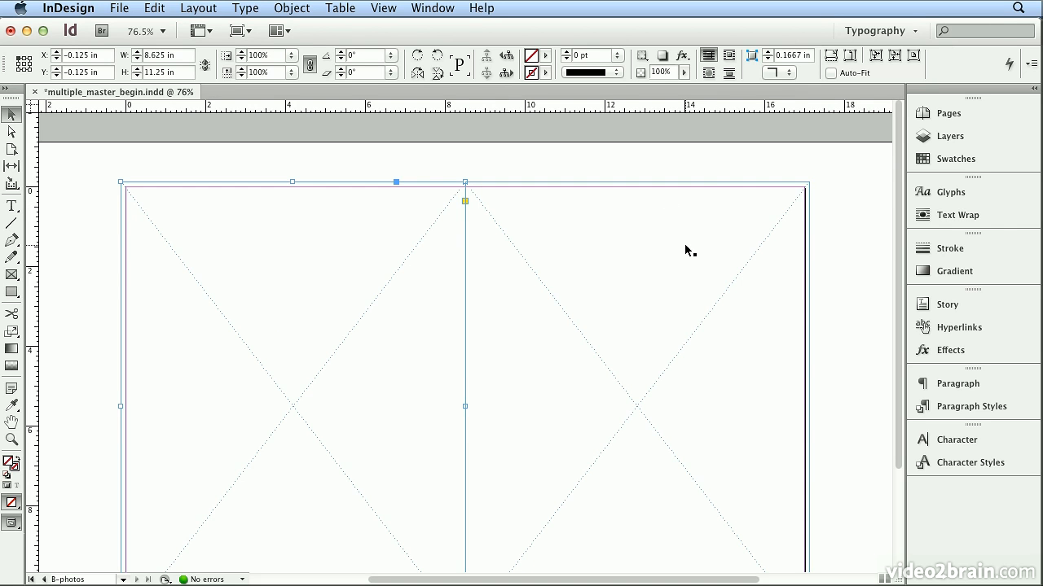
scroll(685, 245, down, 3)
Delete the "photo" placeholder text frame from page b and apply the B-photos master to that page
click(945, 114)
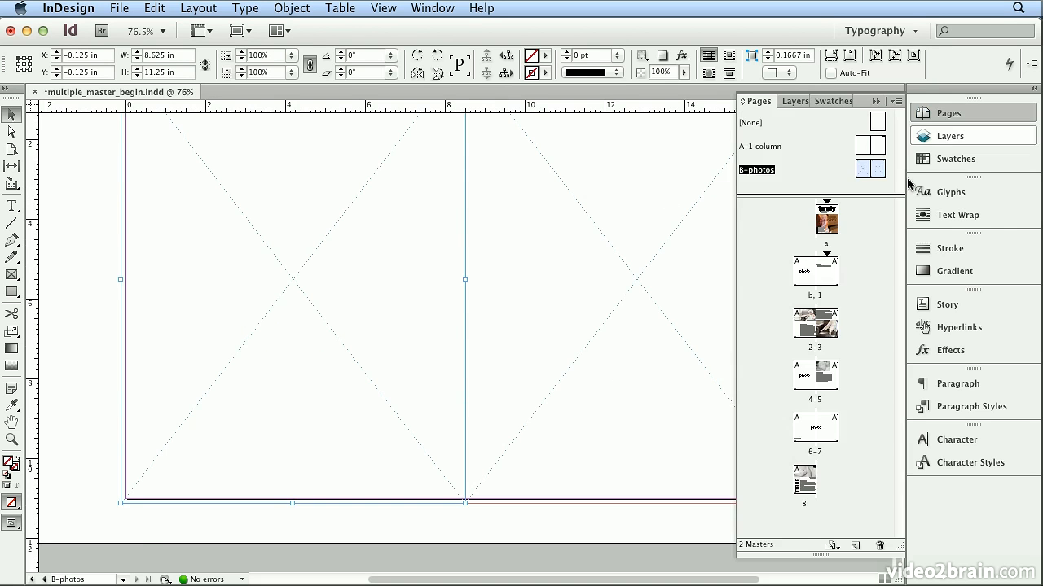
double_click(817, 297)
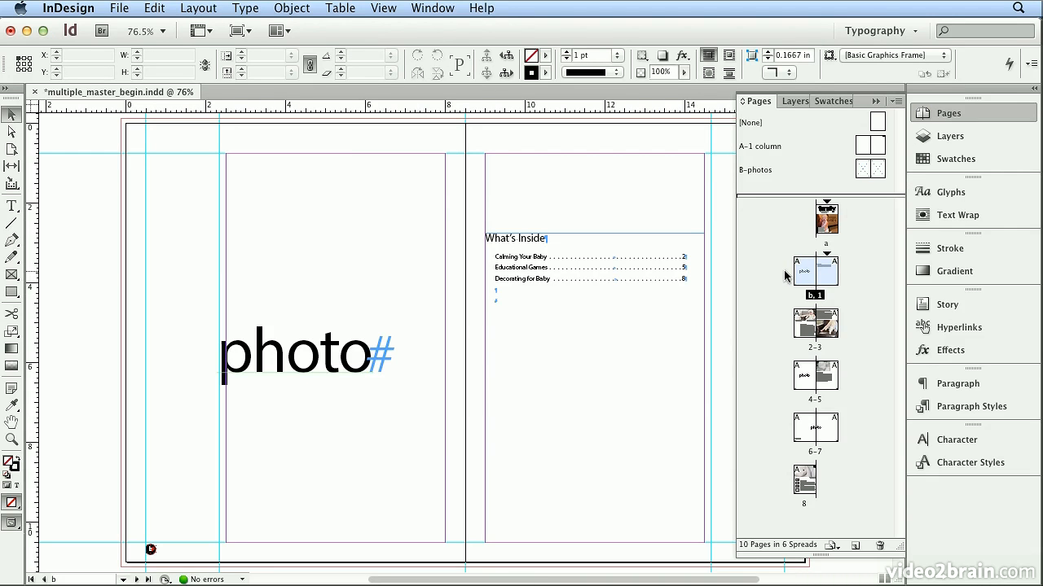
click(286, 352)
key(Delete)
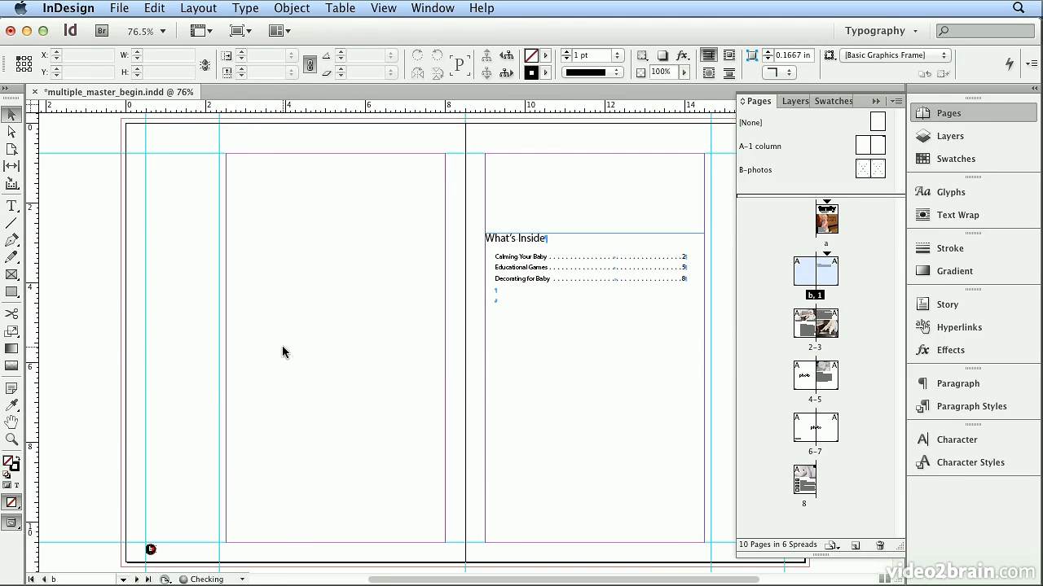
drag(857, 170, 801, 275)
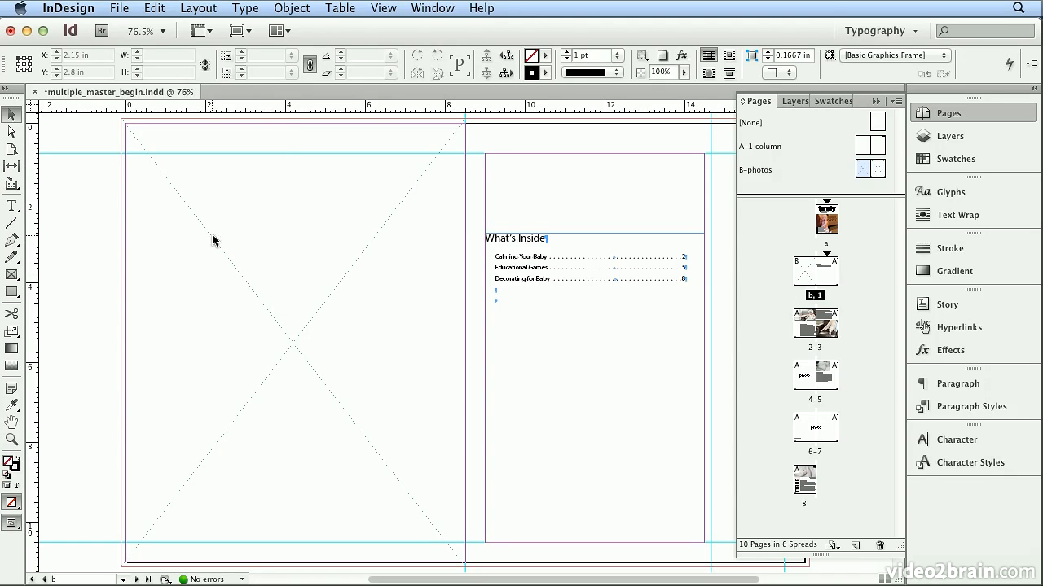
Place foot.jpg from the images folder into the full-page master frame on page b
click(119, 8)
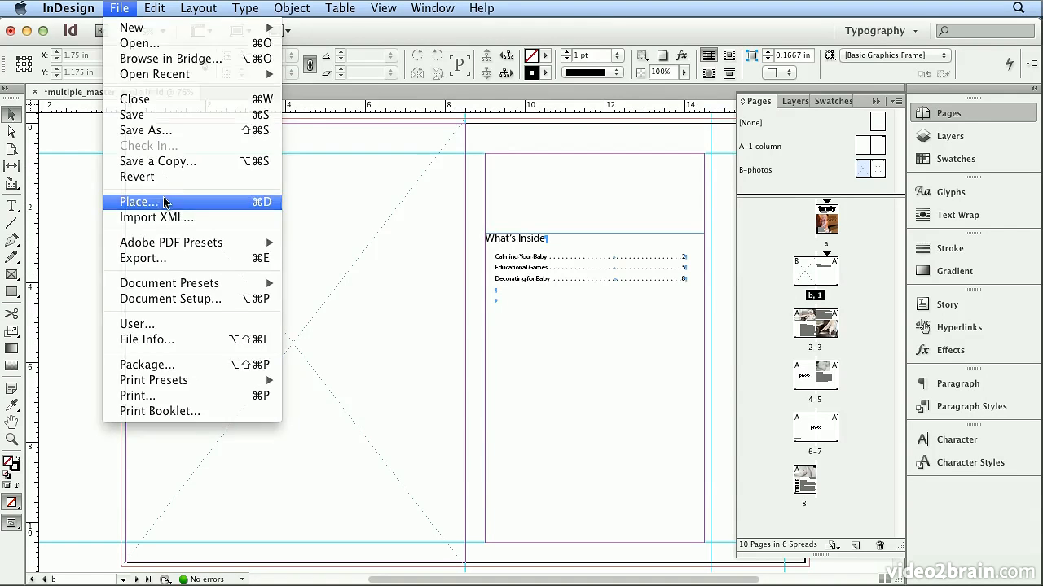
click(159, 201)
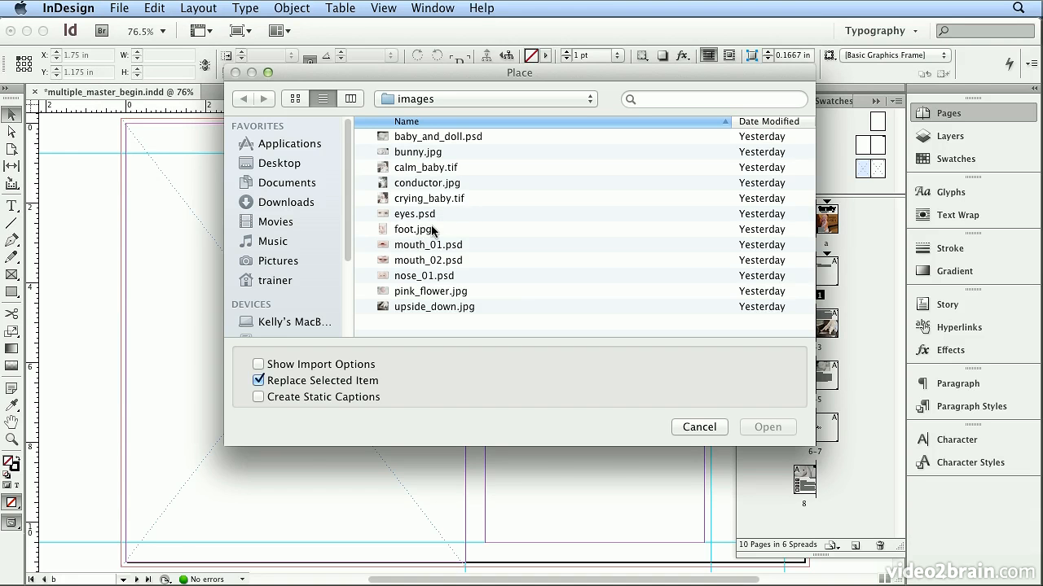
double_click(413, 229)
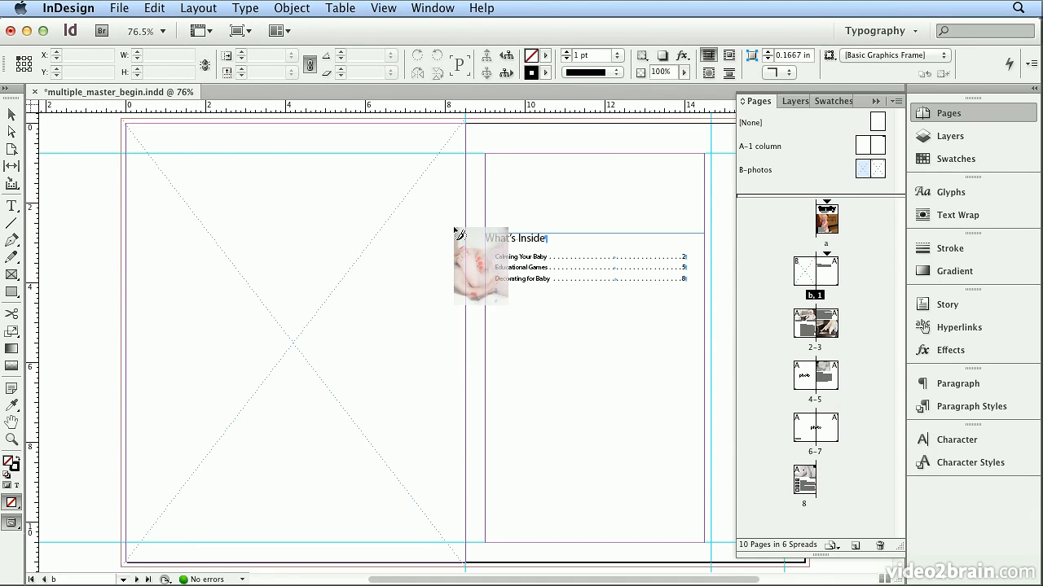
click(206, 150)
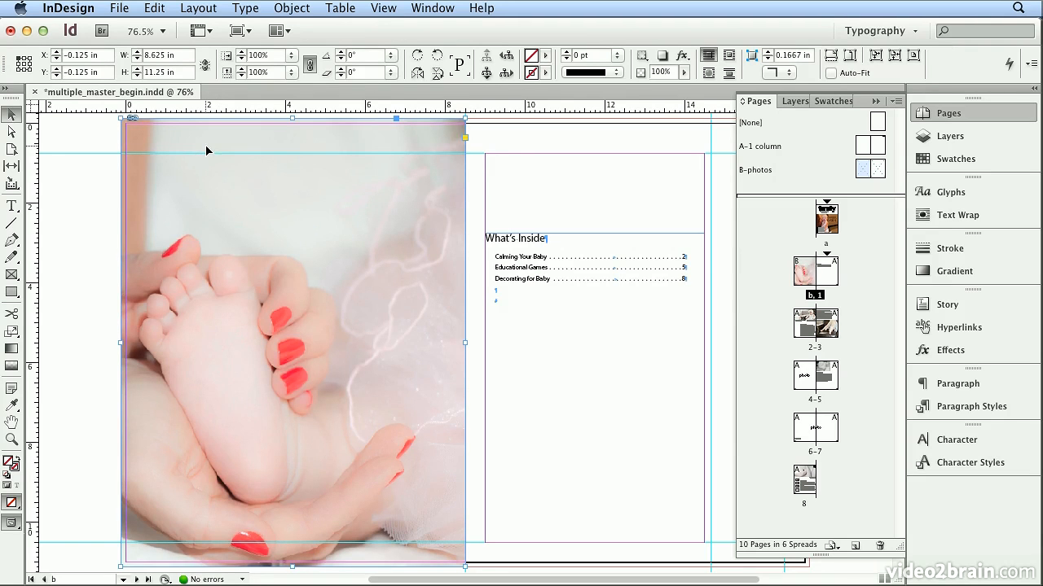
Delete the "photo" placeholder text frame from page 4 and apply the left B-photos master page to it
double_click(816, 348)
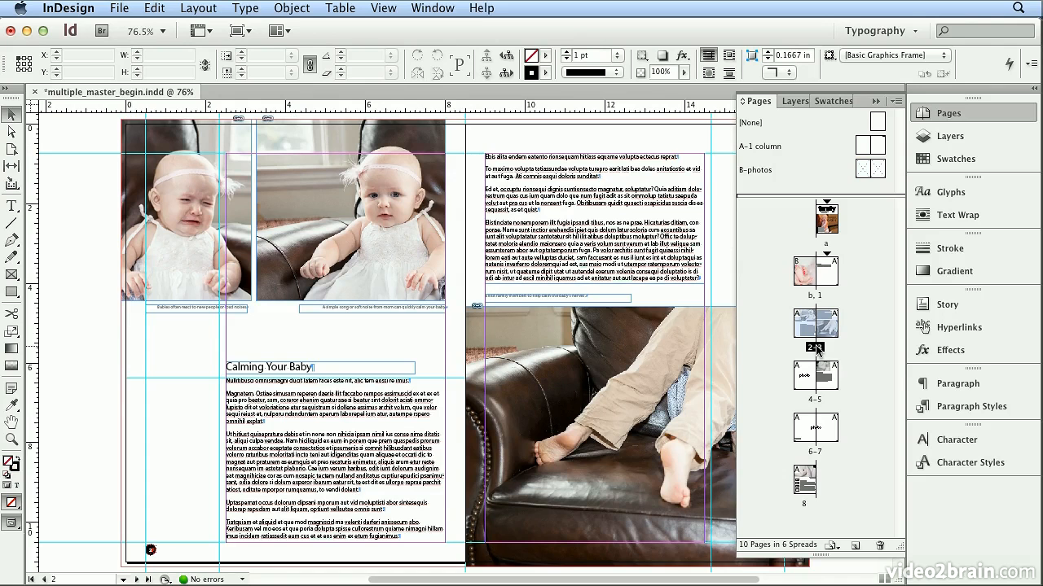
click(817, 406)
double_click(817, 406)
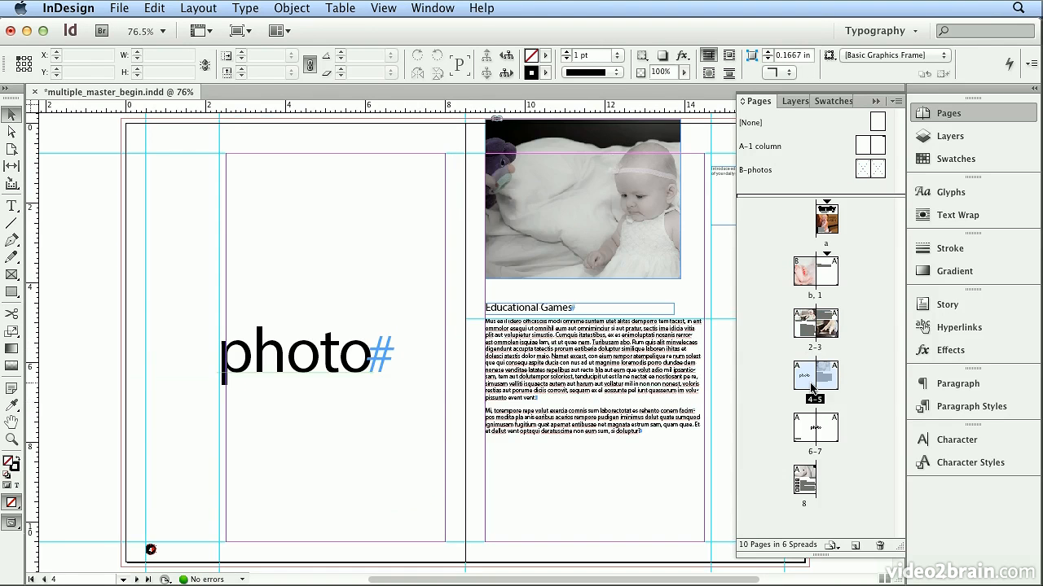
click(381, 371)
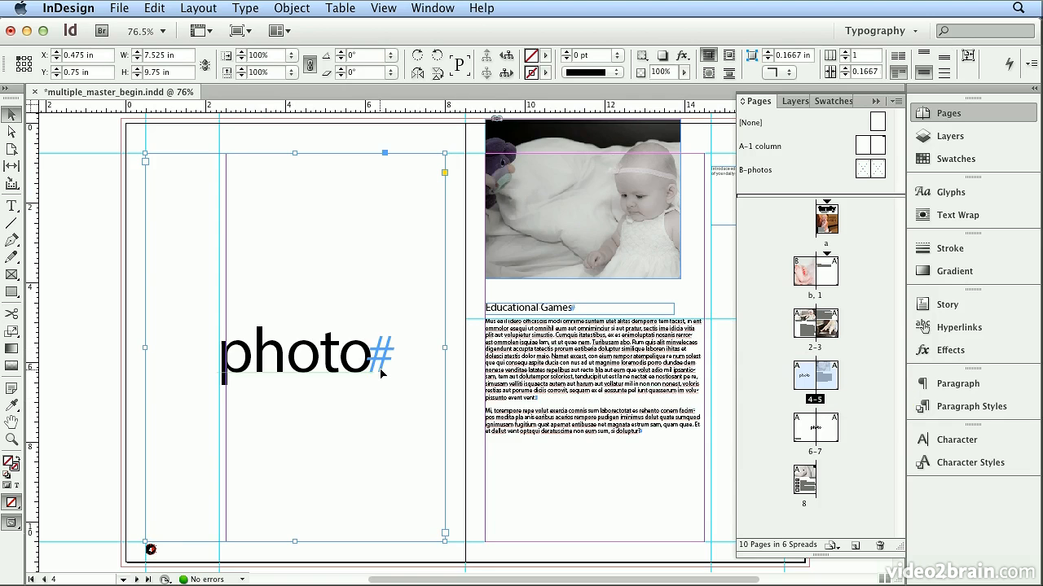
key(Delete)
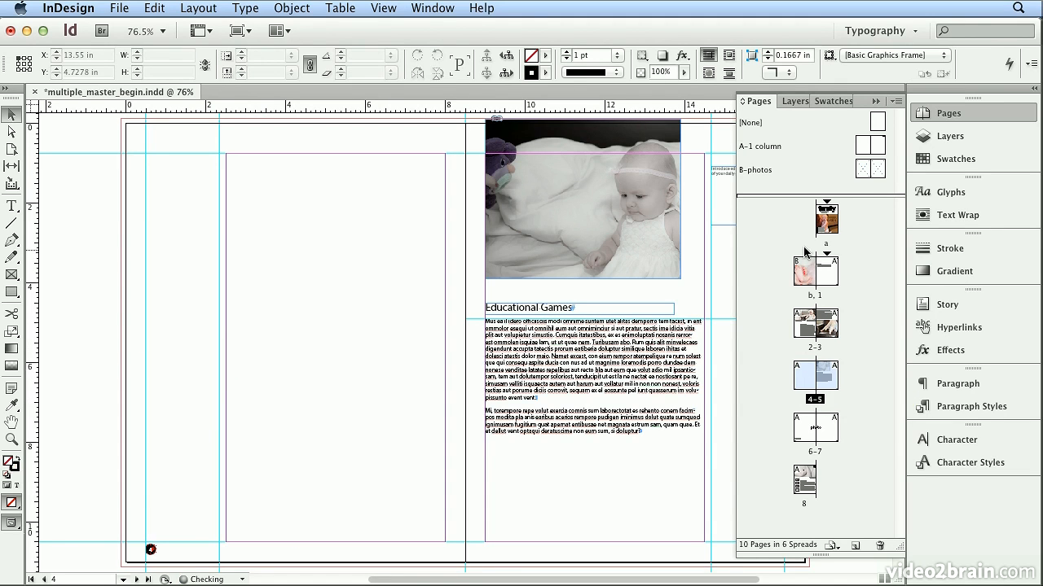
drag(827, 224, 802, 373)
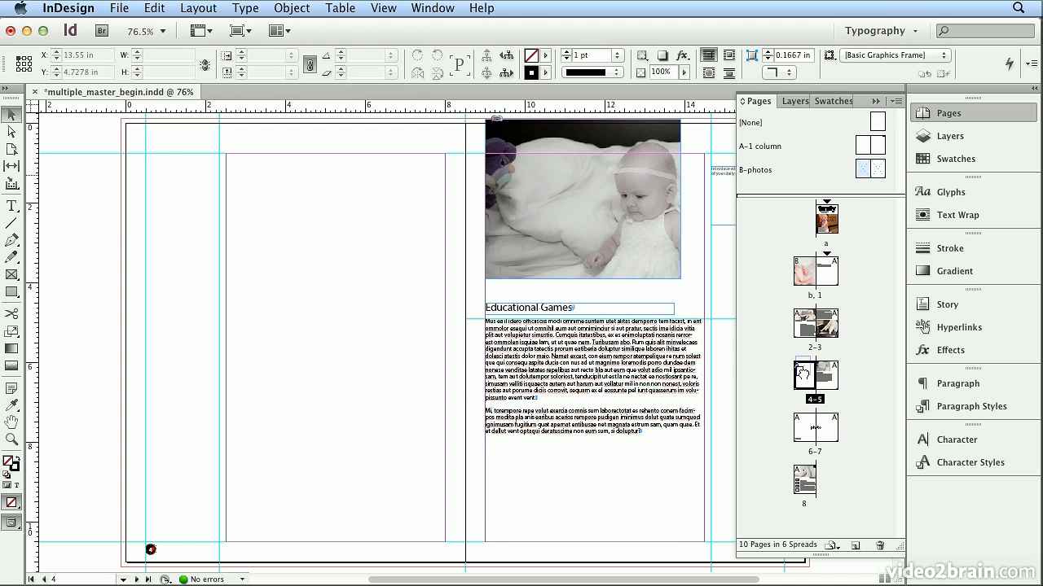
drag(803, 373, 803, 377)
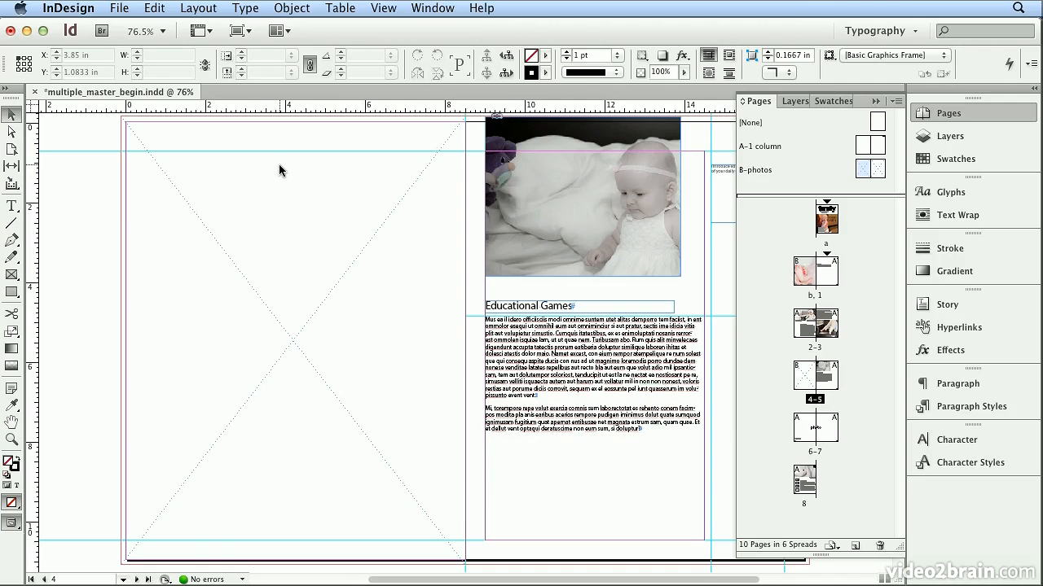
Place conductor.jpg from the images folder into the full-page master frame on page 4
key(super+d)
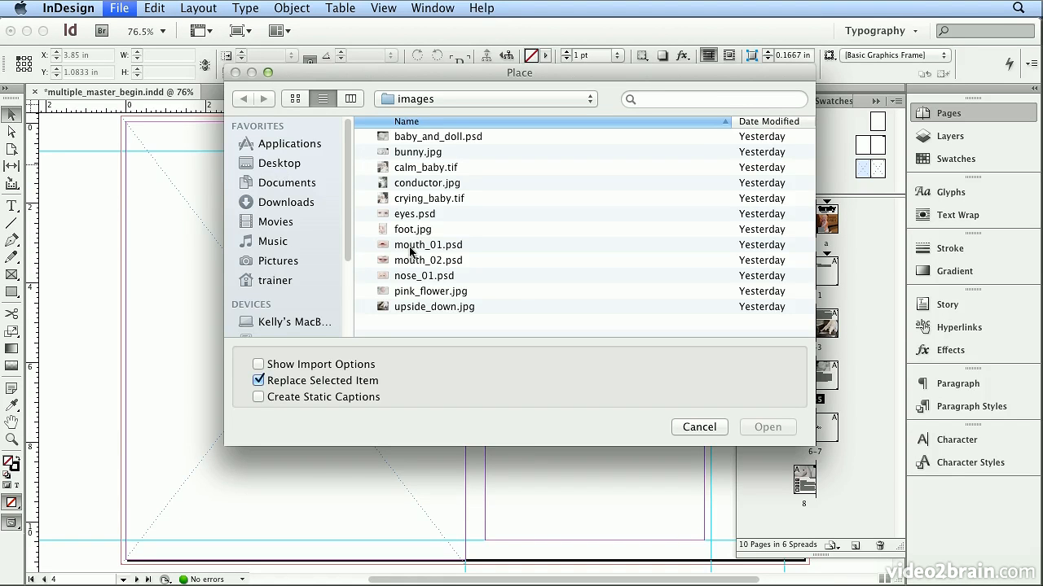
click(448, 188)
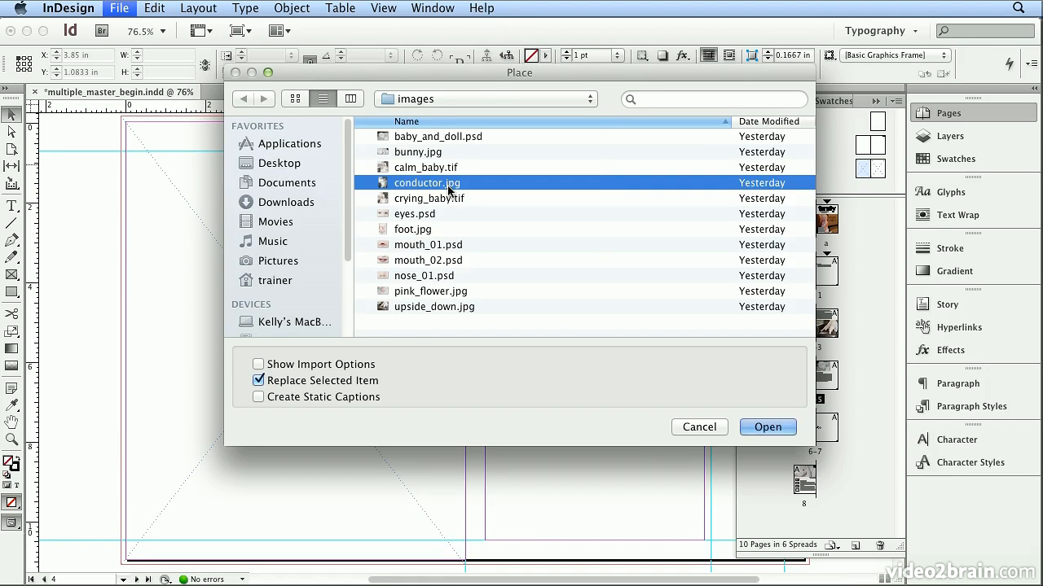
click(476, 95)
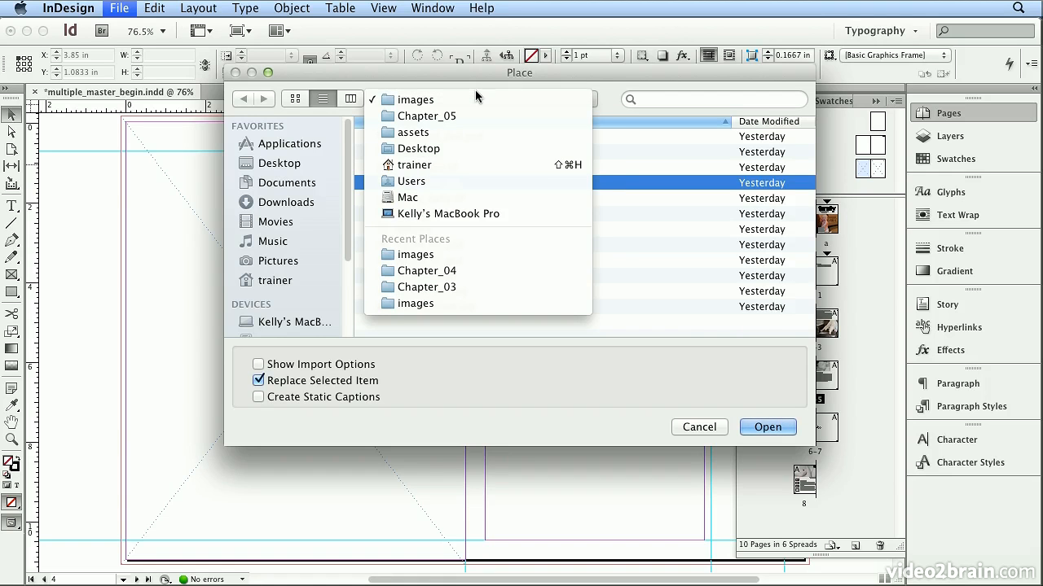
click(478, 99)
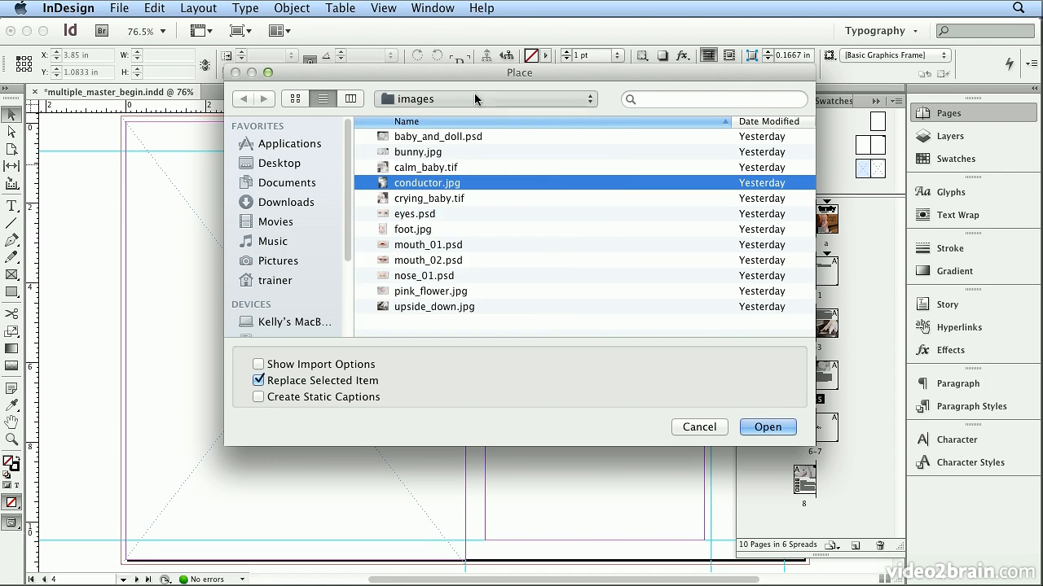
double_click(444, 185)
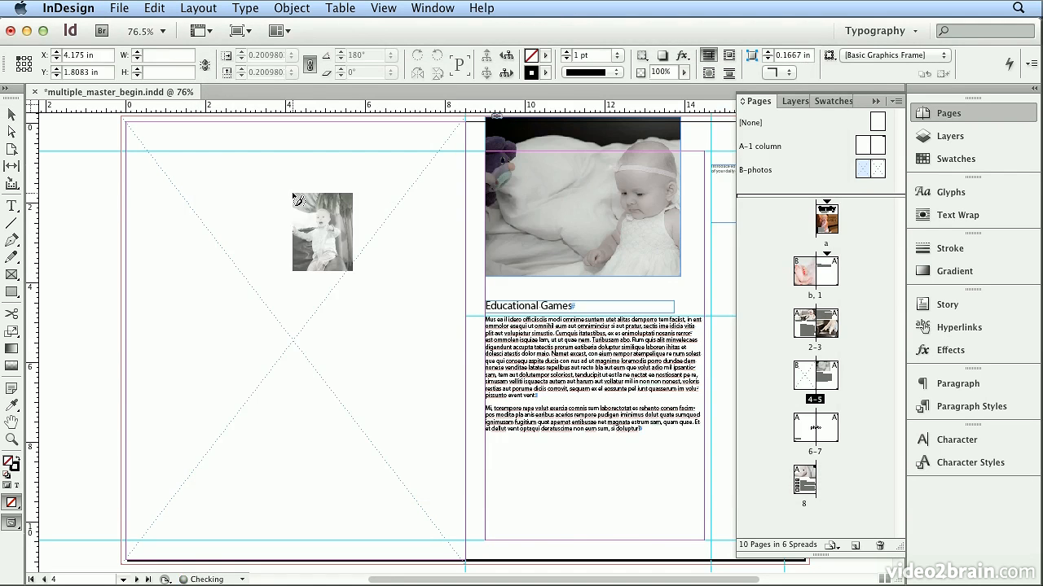
click(293, 198)
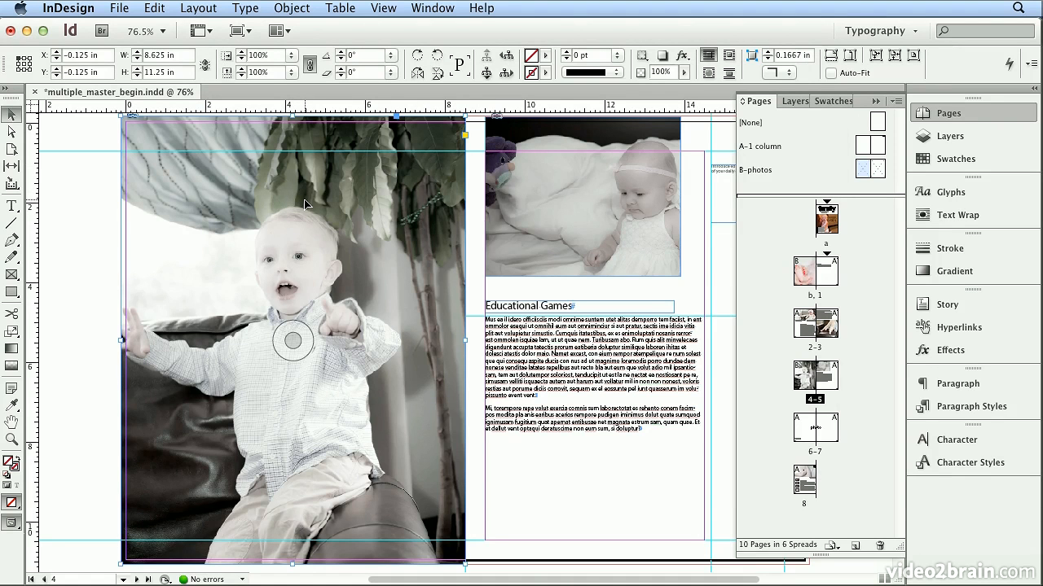
Apply the B-photos master to pages 6 and 7 and delete the "photo" placeholder text frame spanning that spread
double_click(814, 451)
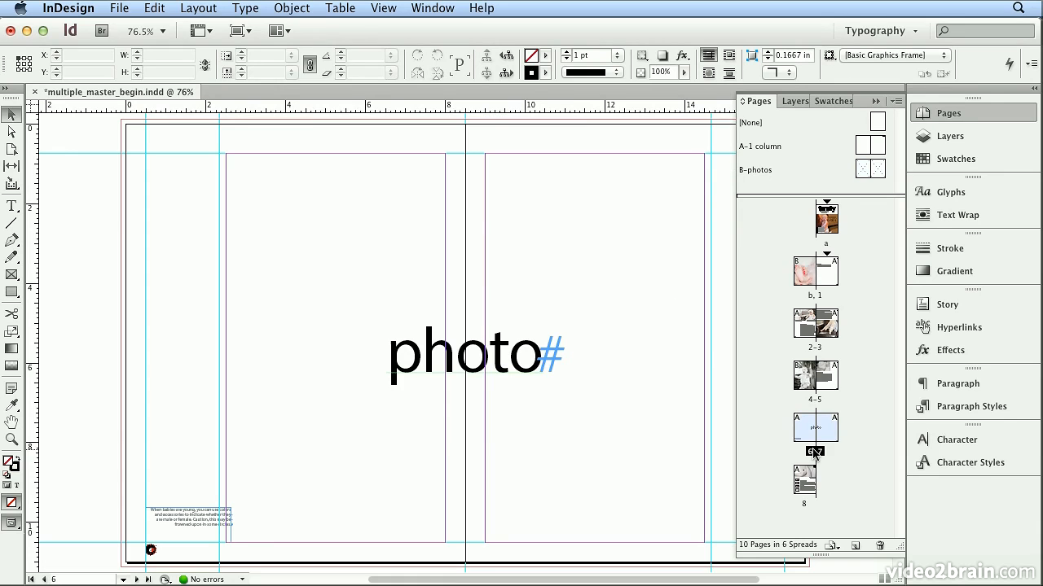
drag(870, 168, 804, 440)
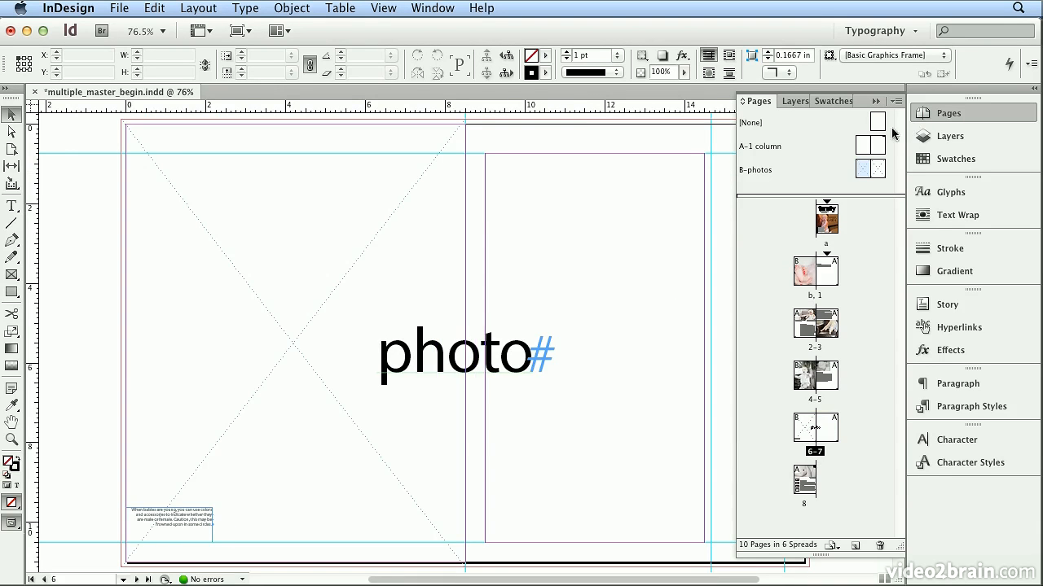
drag(827, 385, 825, 435)
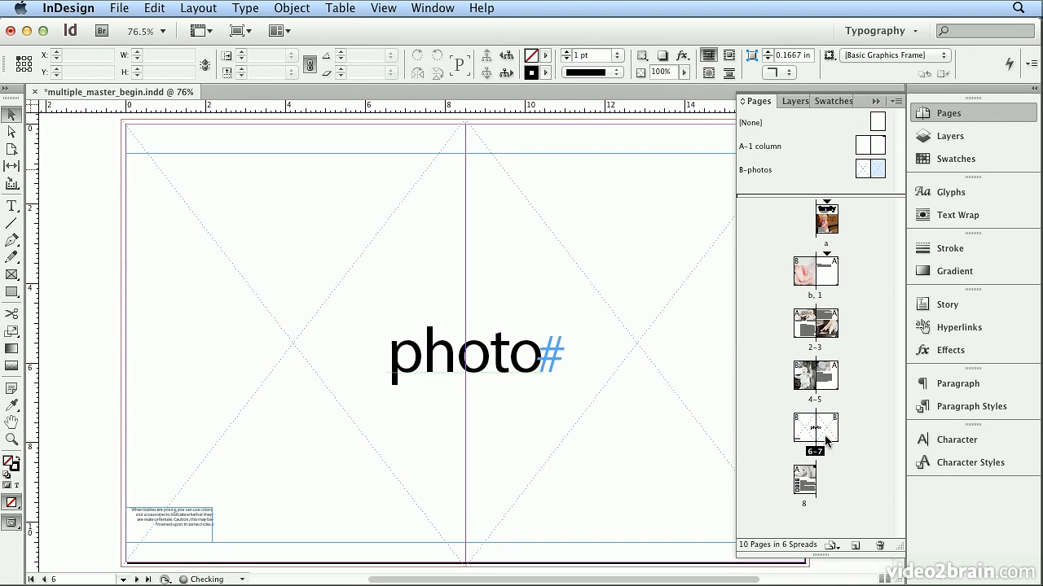
click(521, 373)
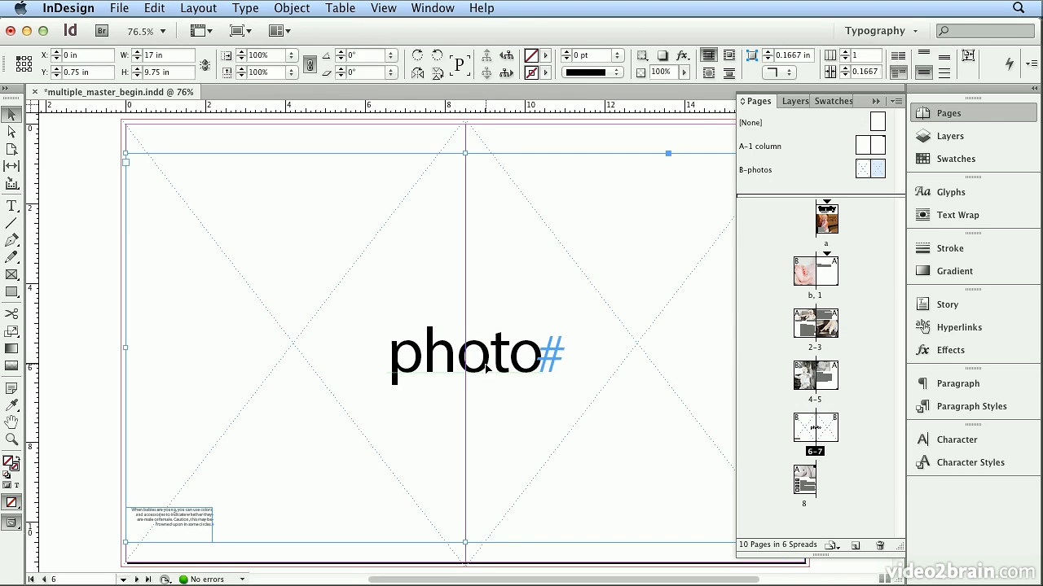
key(Delete)
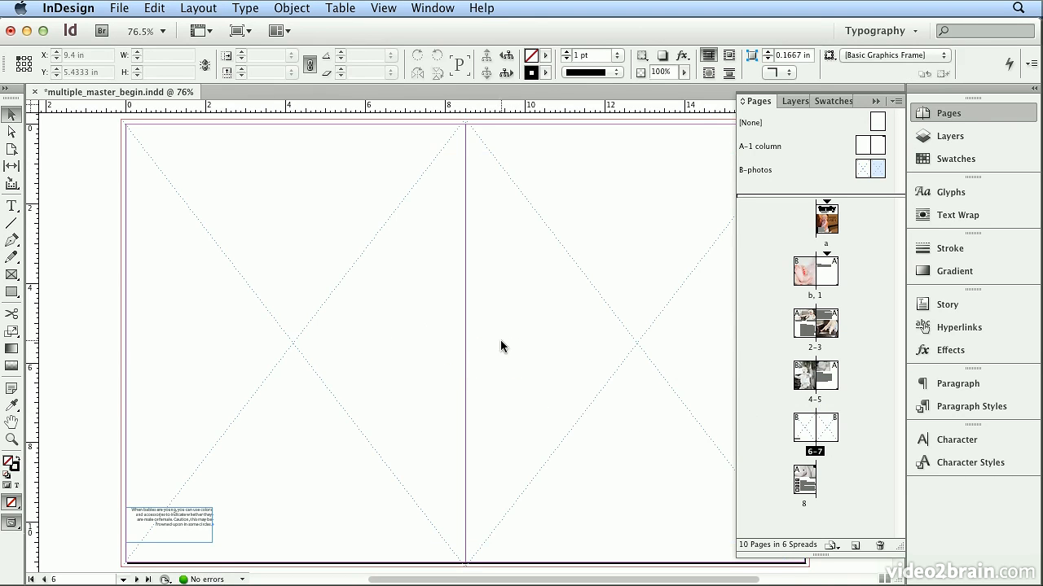
Place pink_flower.jpg from the images folder into the full-page master frame on page 6
click(122, 8)
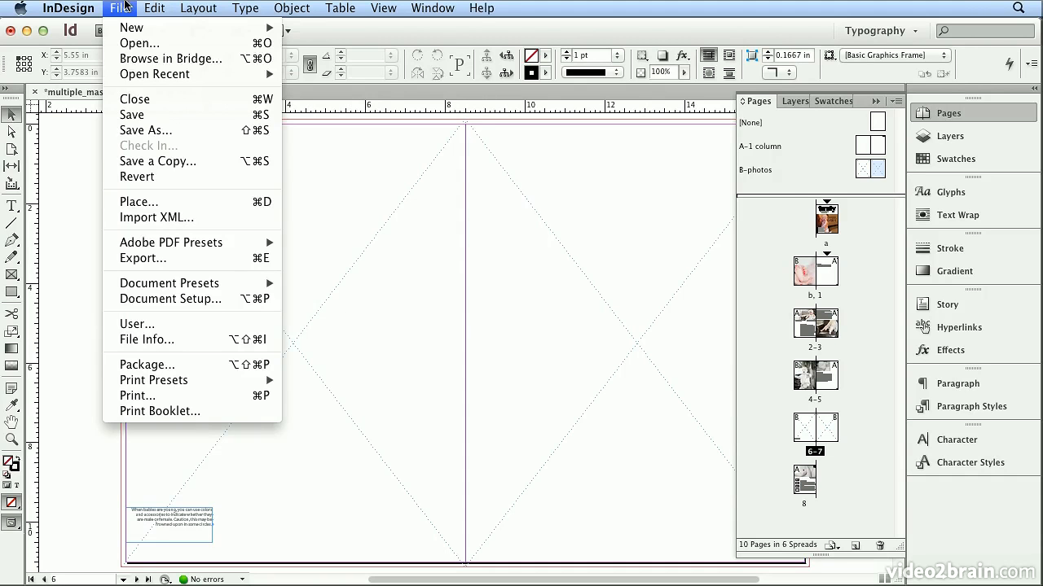
click(171, 201)
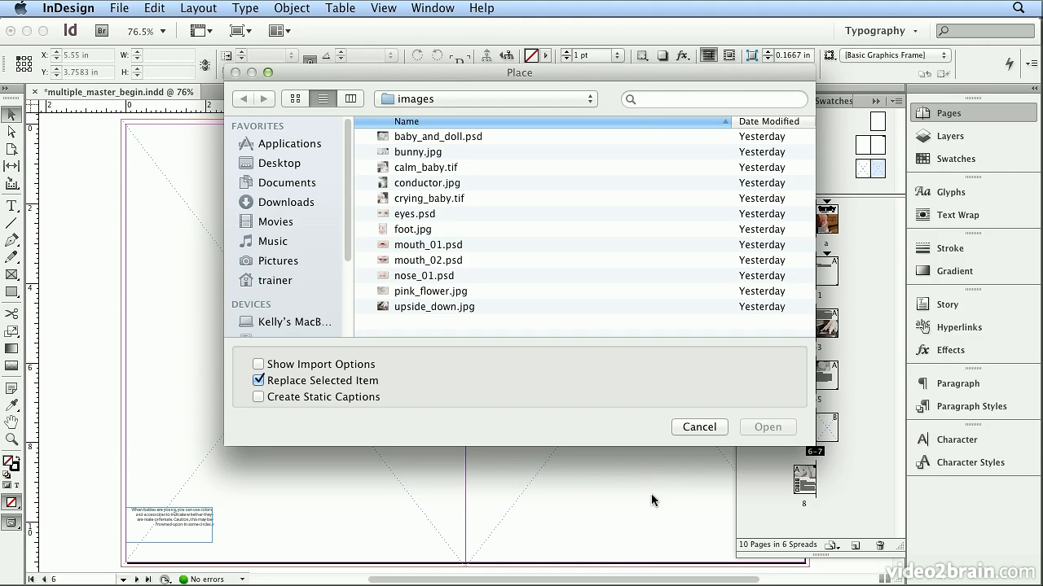
double_click(464, 293)
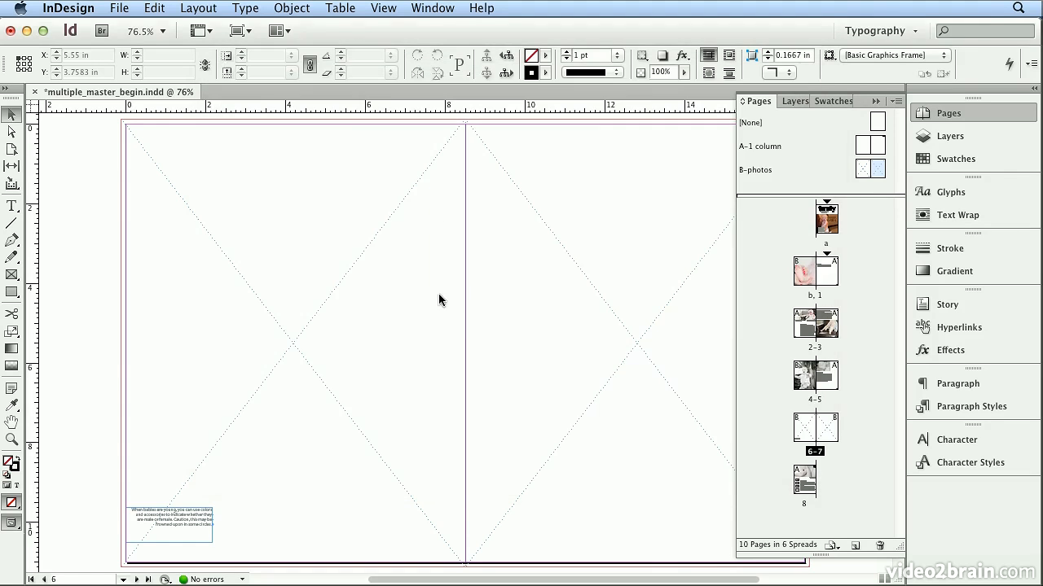
click(387, 289)
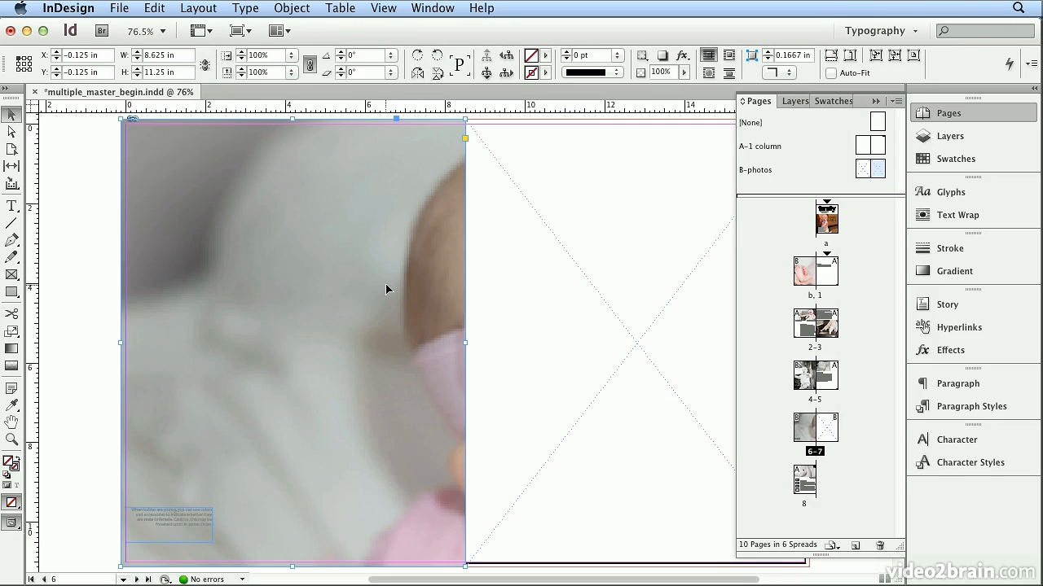
Delete page 7's empty master frame and extend page 6's image frame across the spread to the outer bleed edge, 17.25 in wide
click(600, 295)
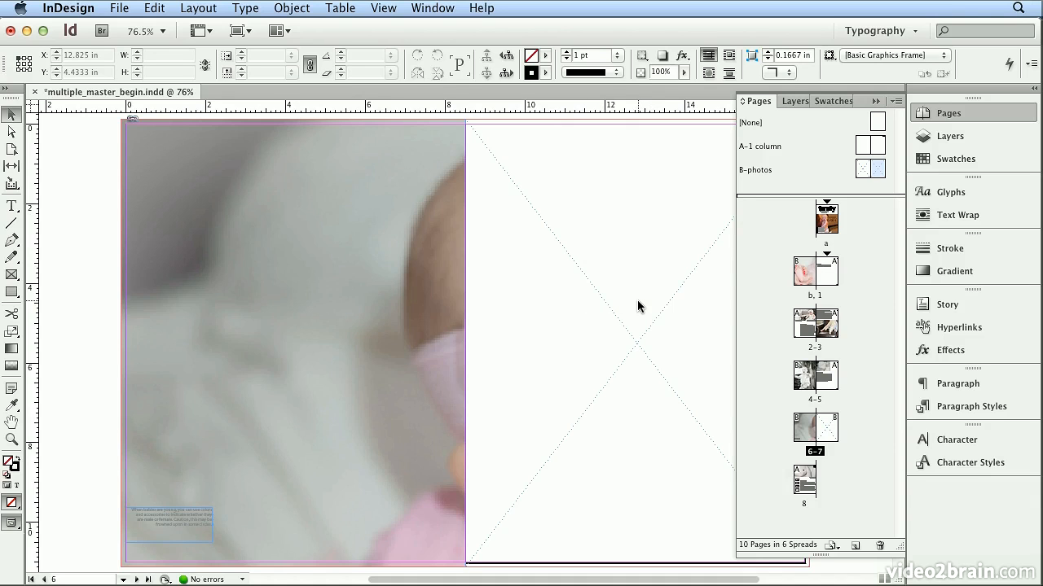
click(941, 111)
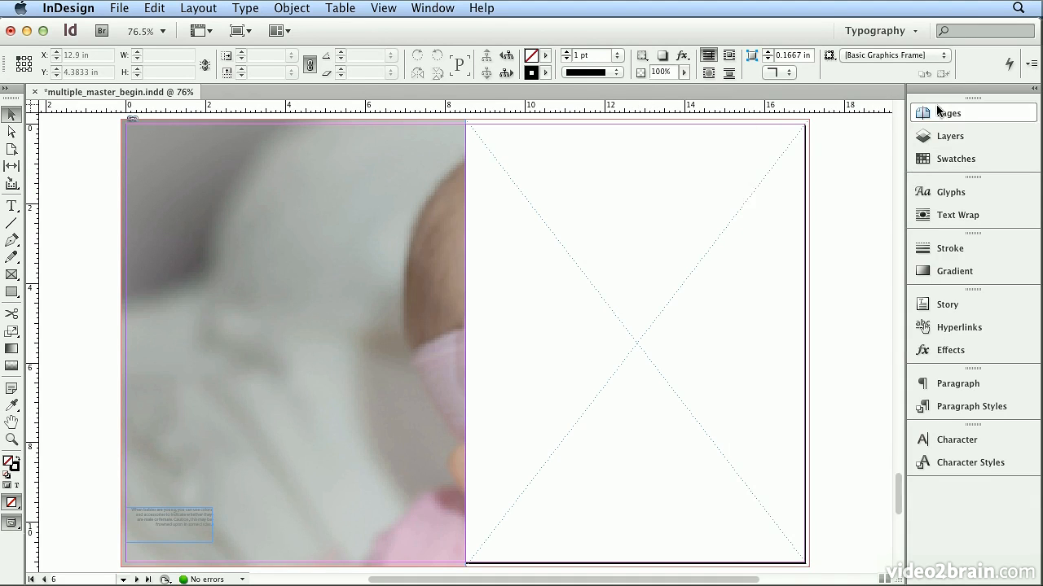
click(609, 241)
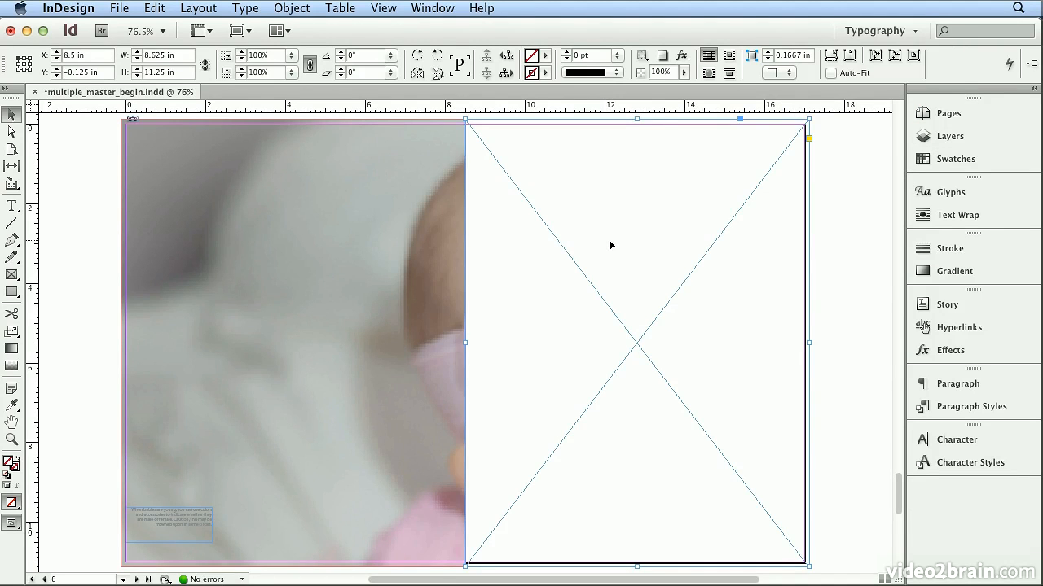
key(Delete)
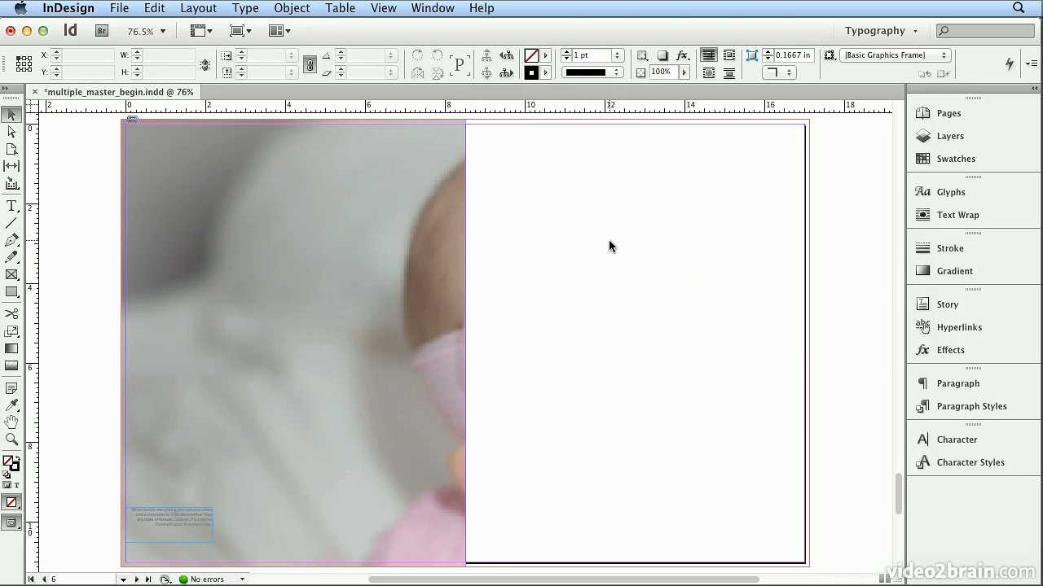
click(449, 304)
drag(465, 344, 810, 379)
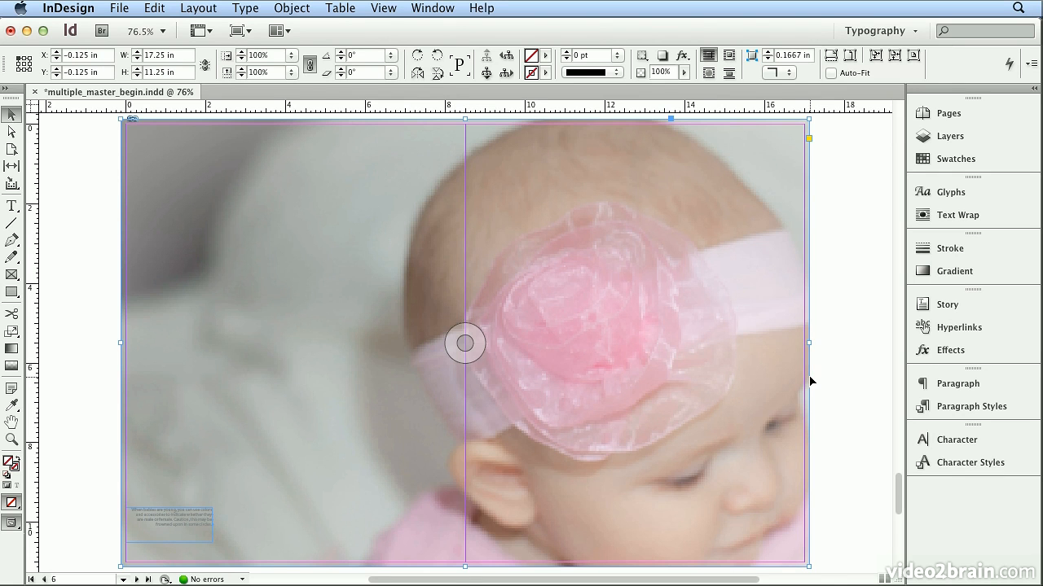
Fit the pink_flower.jpg image with Fill Frame Proportionally, and center the content in its frame
click(314, 8)
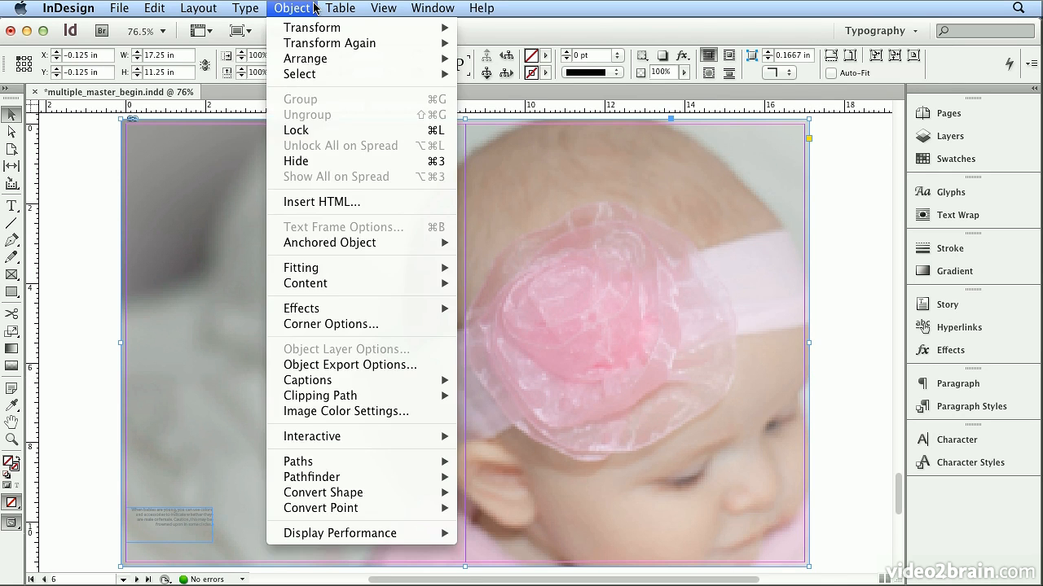
mouse_move(362, 272)
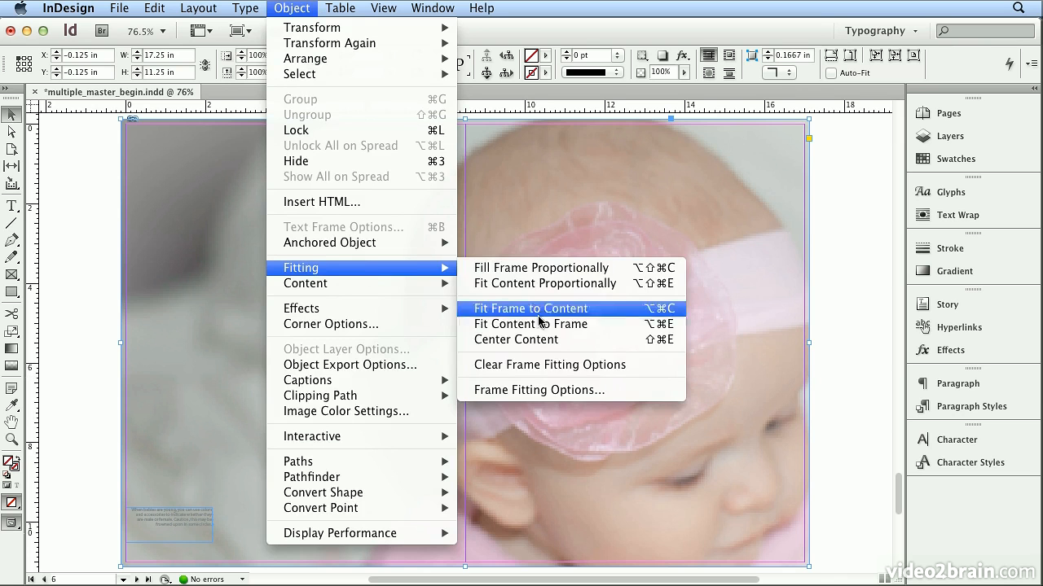
click(559, 272)
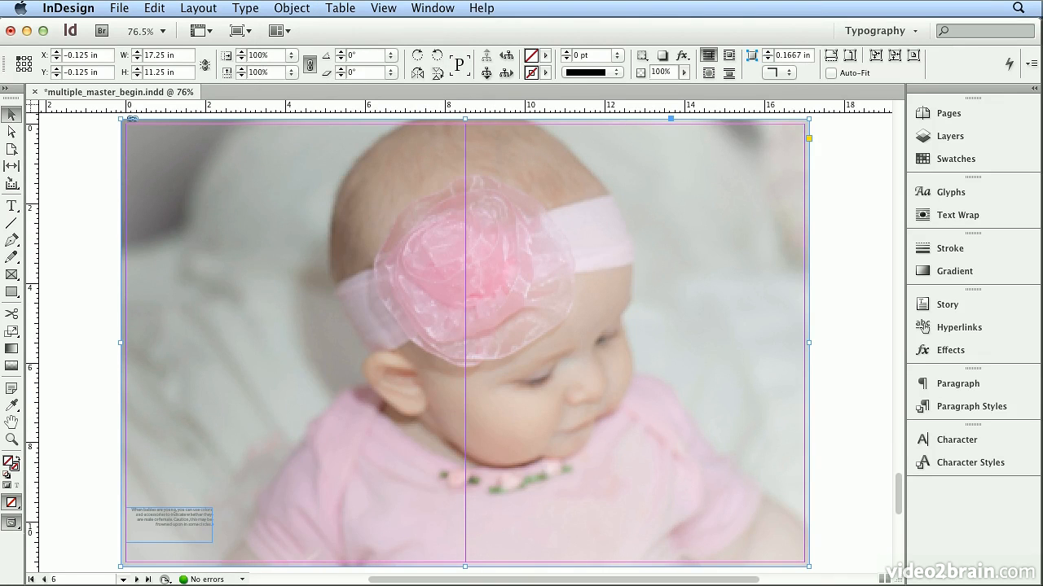
click(291, 8)
mouse_move(359, 271)
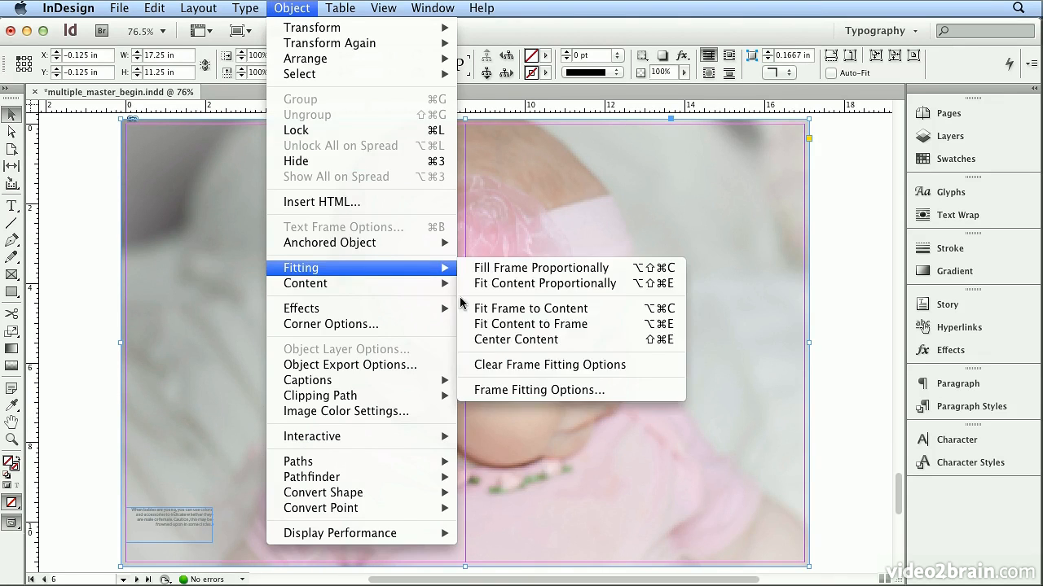
click(486, 340)
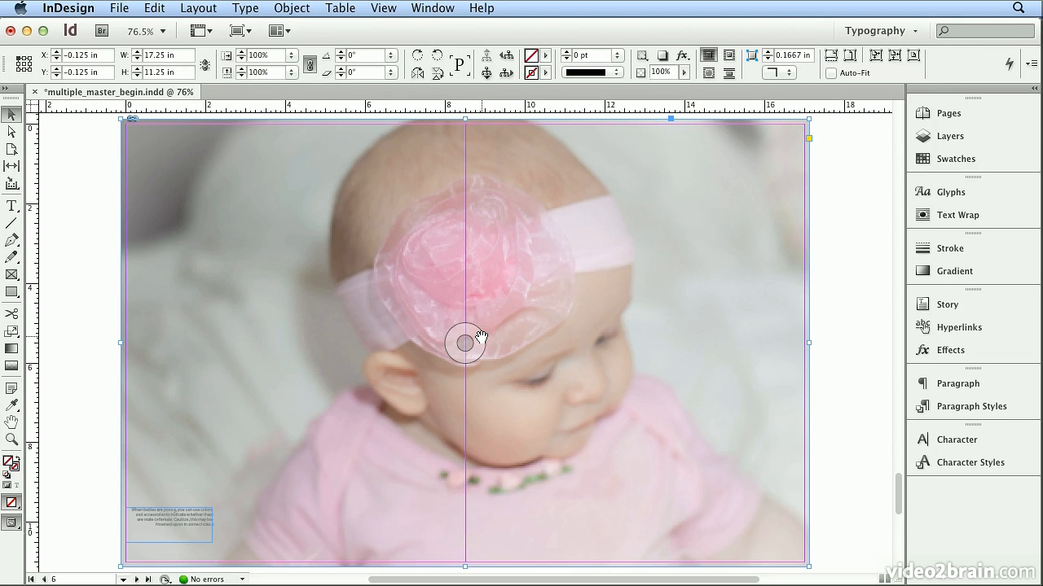
Review page 8, the b–1 spread and the 2–3 spread, ending on pages 2–3
click(1014, 119)
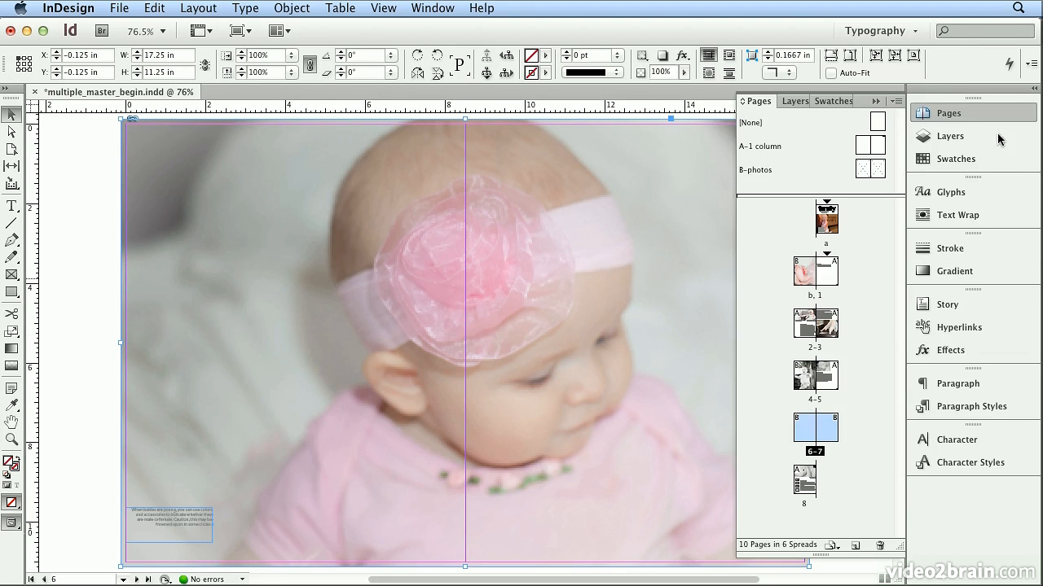
double_click(811, 492)
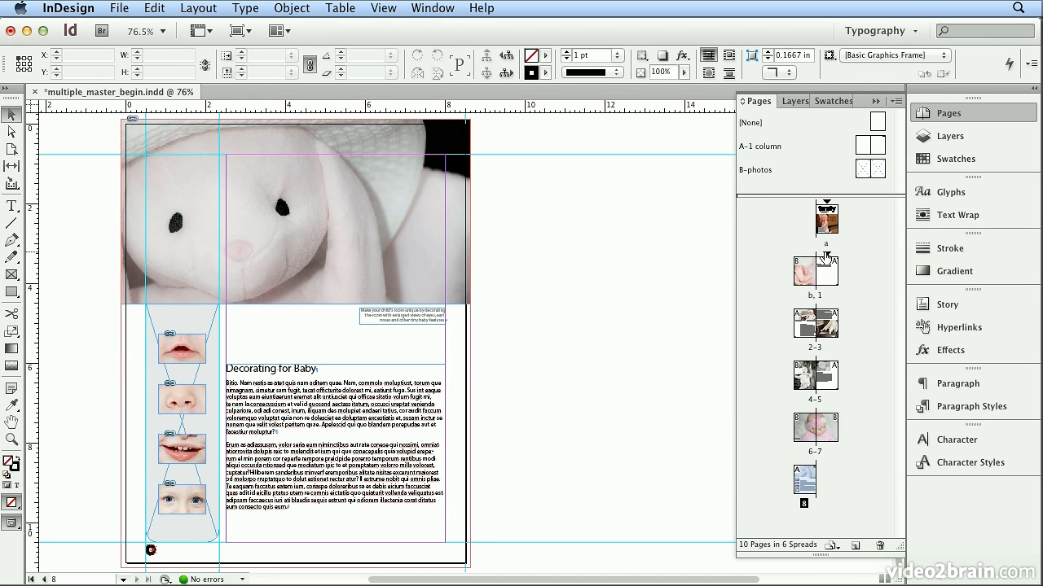
double_click(816, 295)
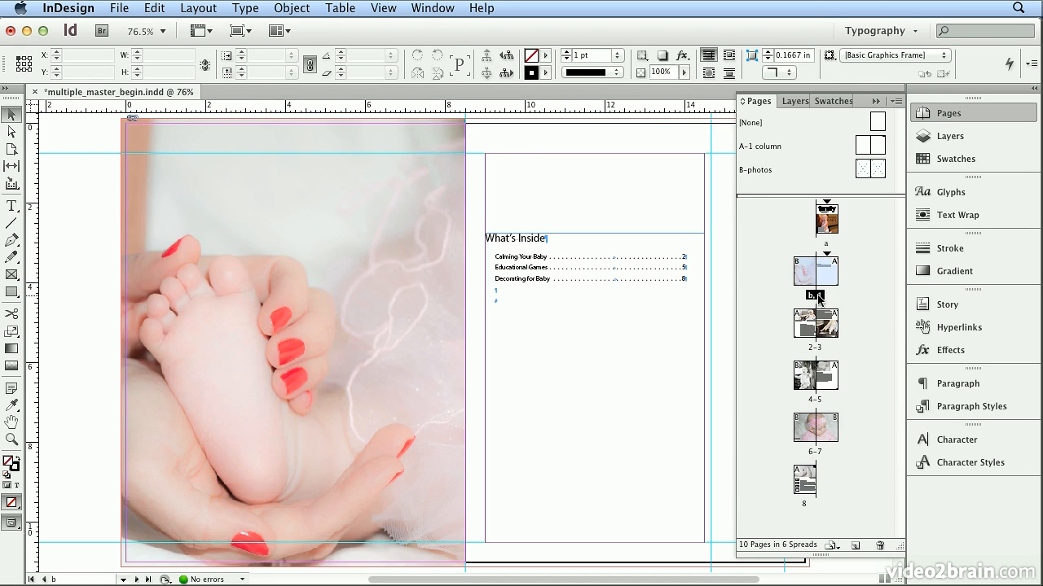
double_click(813, 348)
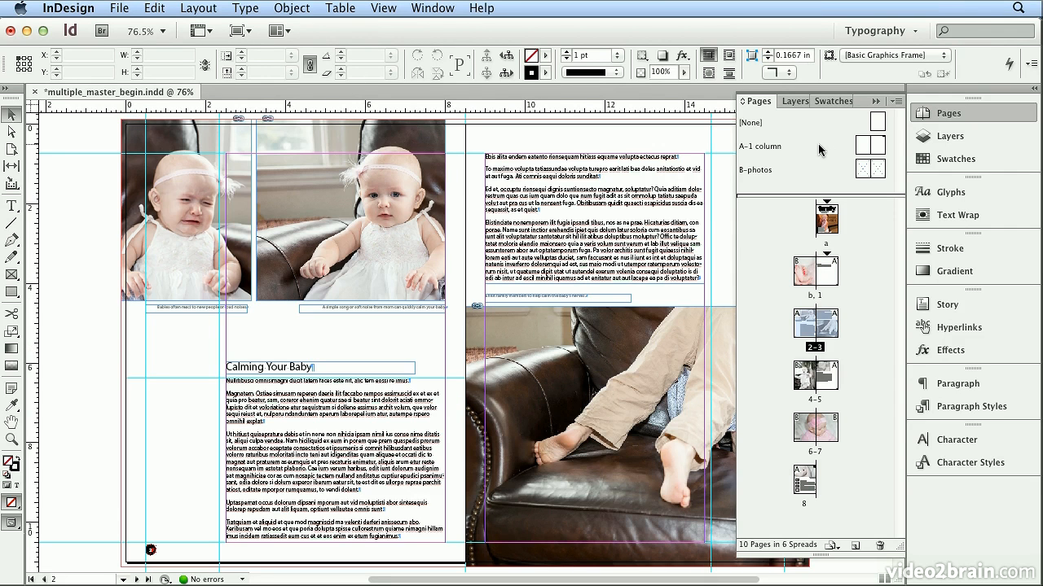
Create a two-page Letter master with prefix C, named "2 column" and based on A-1 column
click(895, 101)
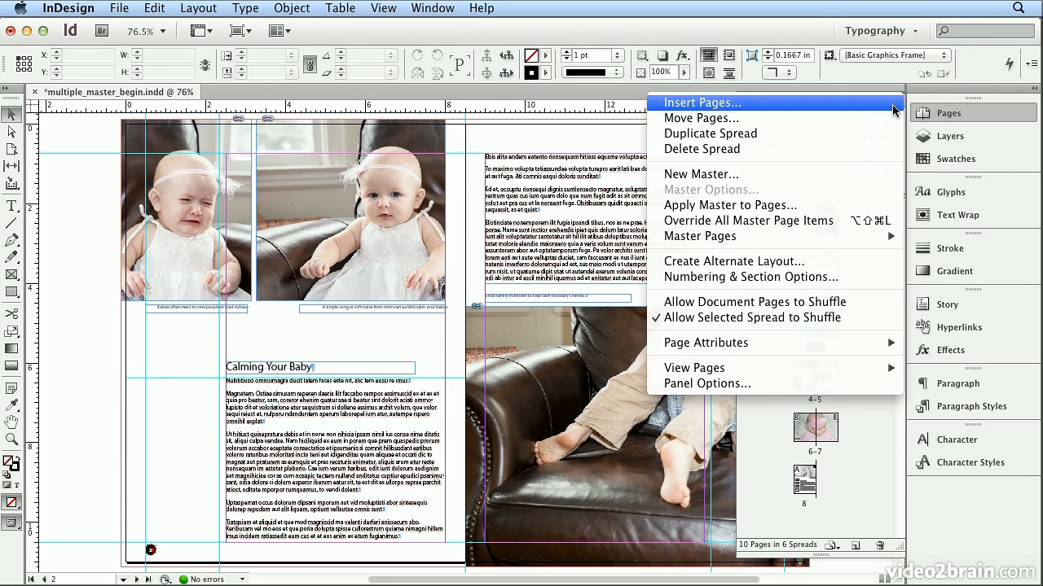
click(867, 174)
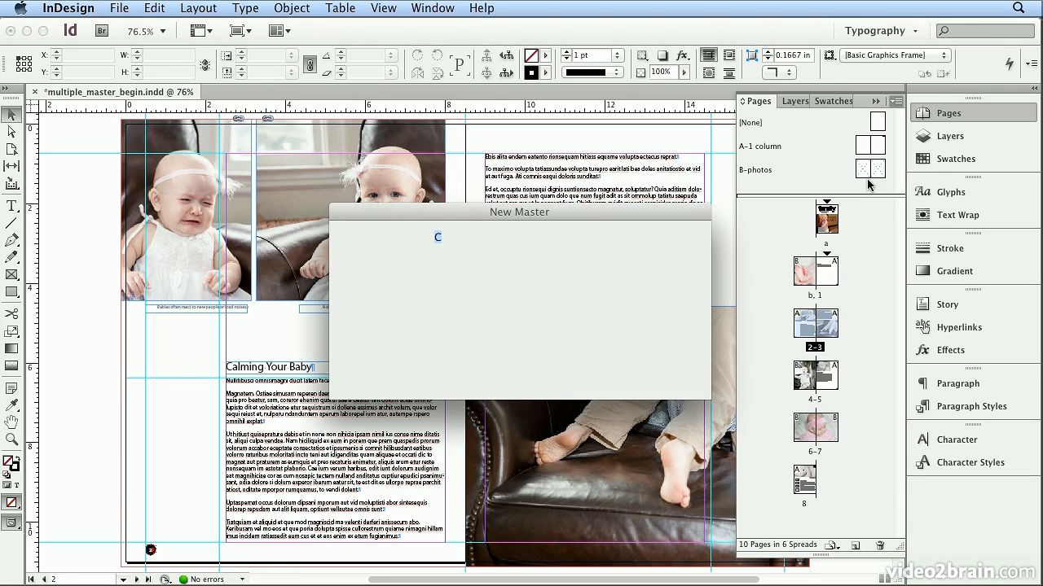
double_click(448, 257)
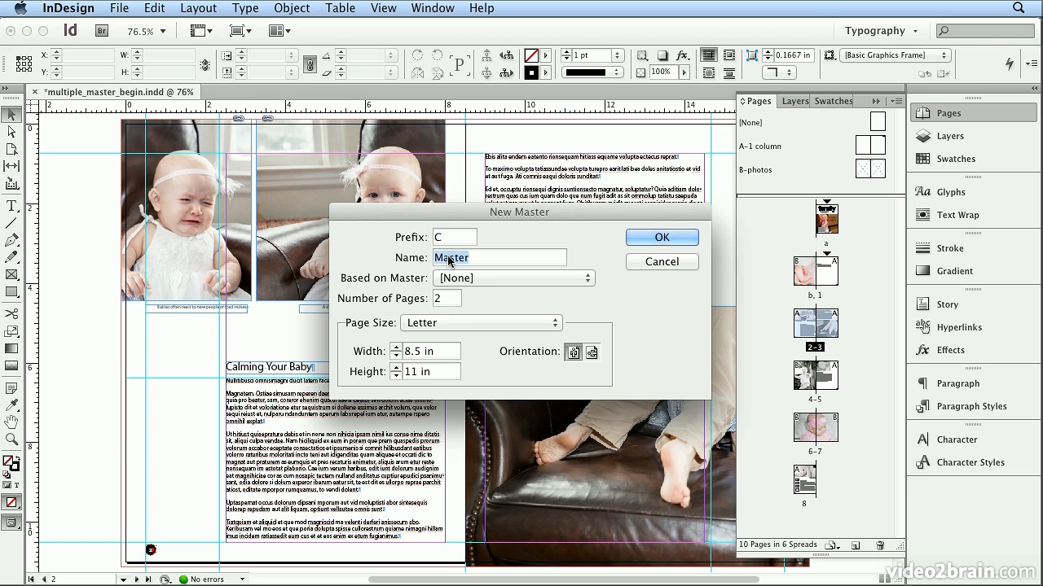
text(2 column)
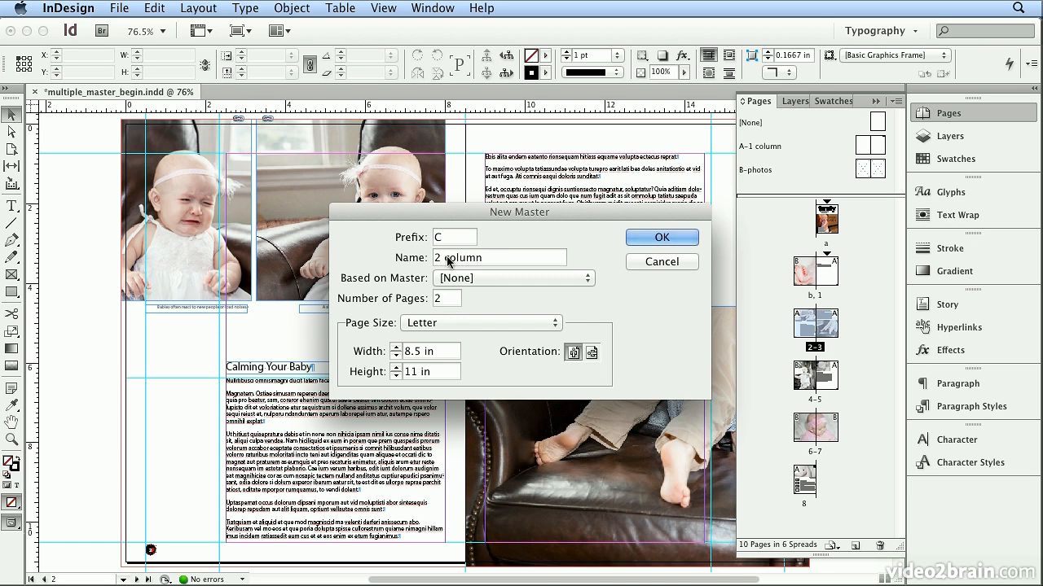
click(488, 277)
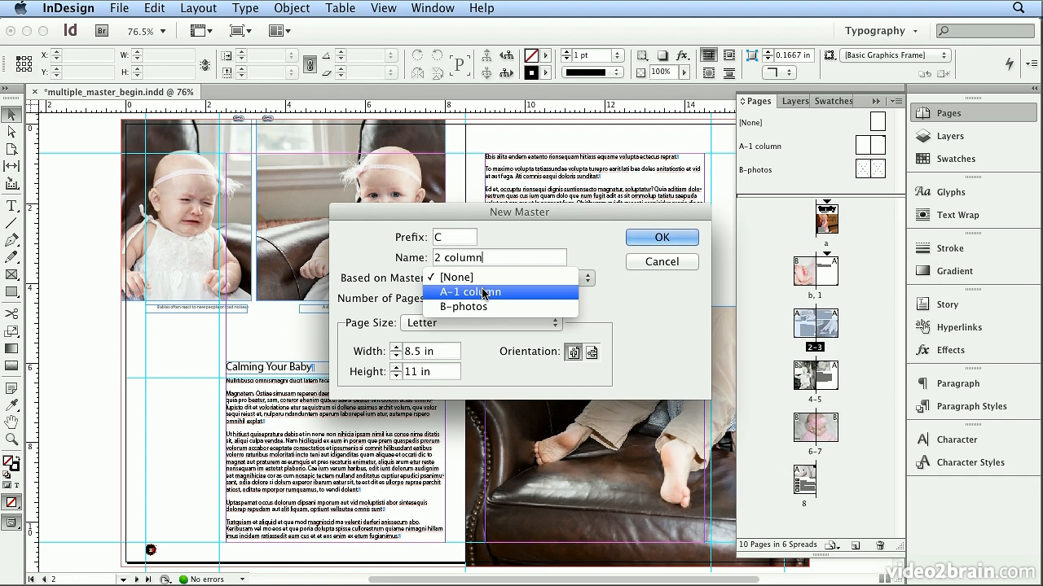
click(483, 291)
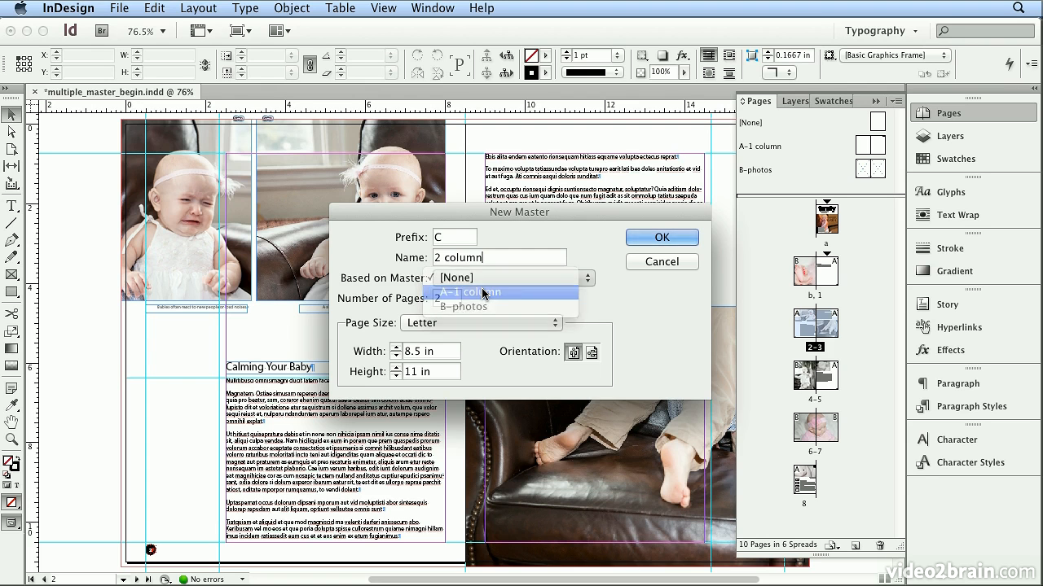
click(660, 236)
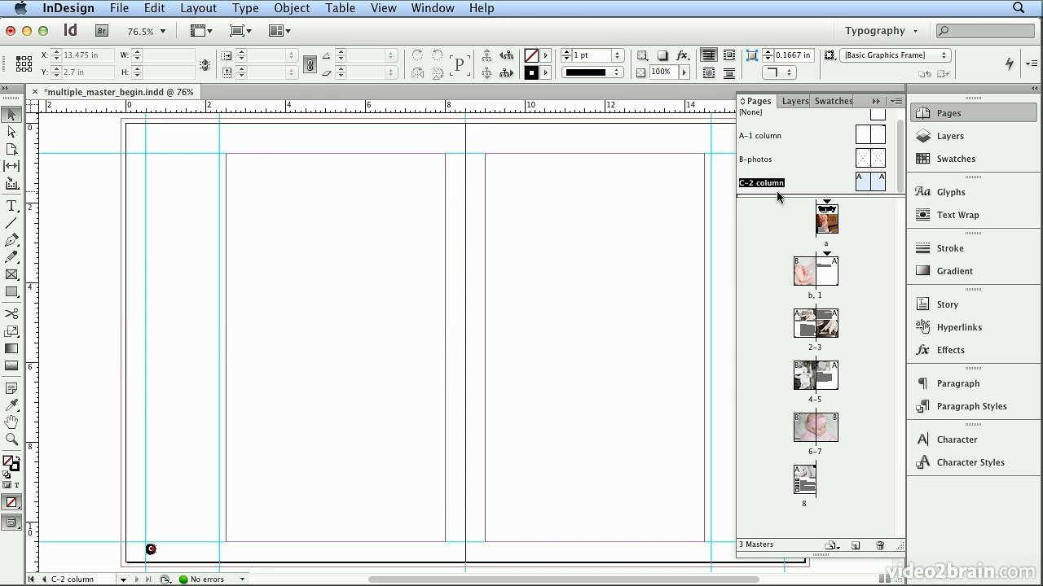
Set the C-2 column master to 2 columns with layout adjustment enabled
click(215, 6)
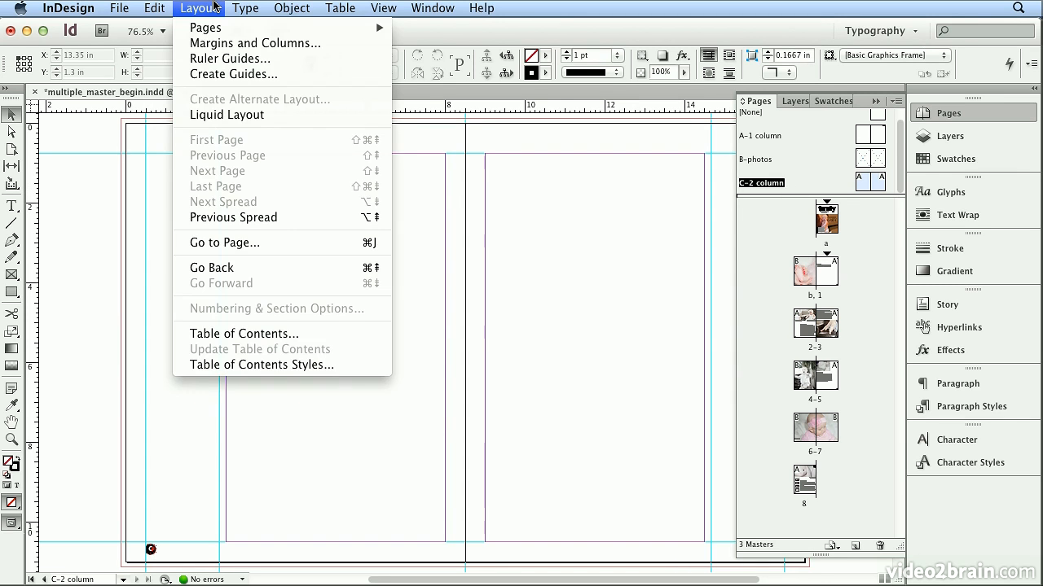
click(216, 46)
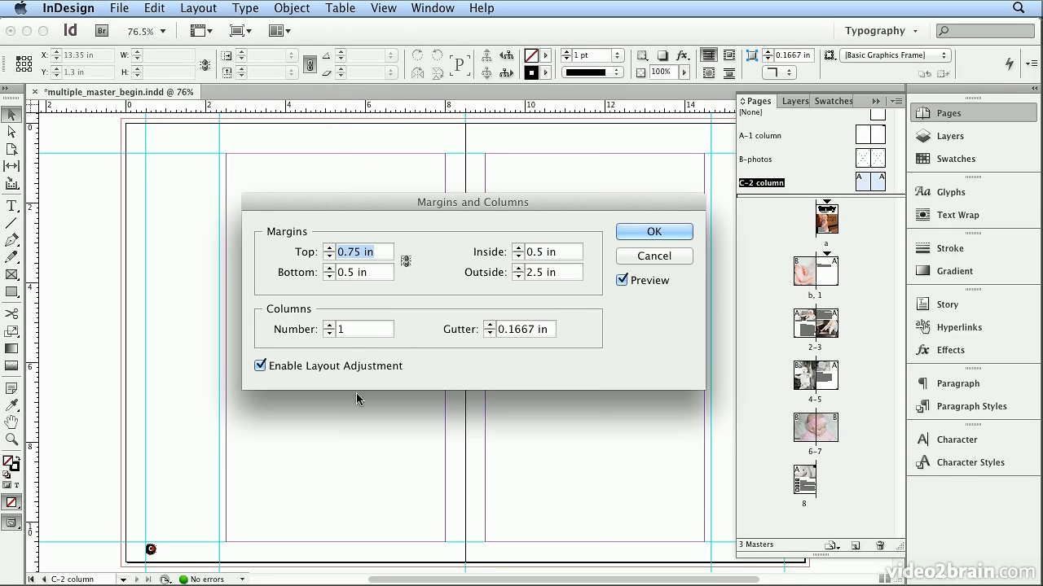
click(329, 325)
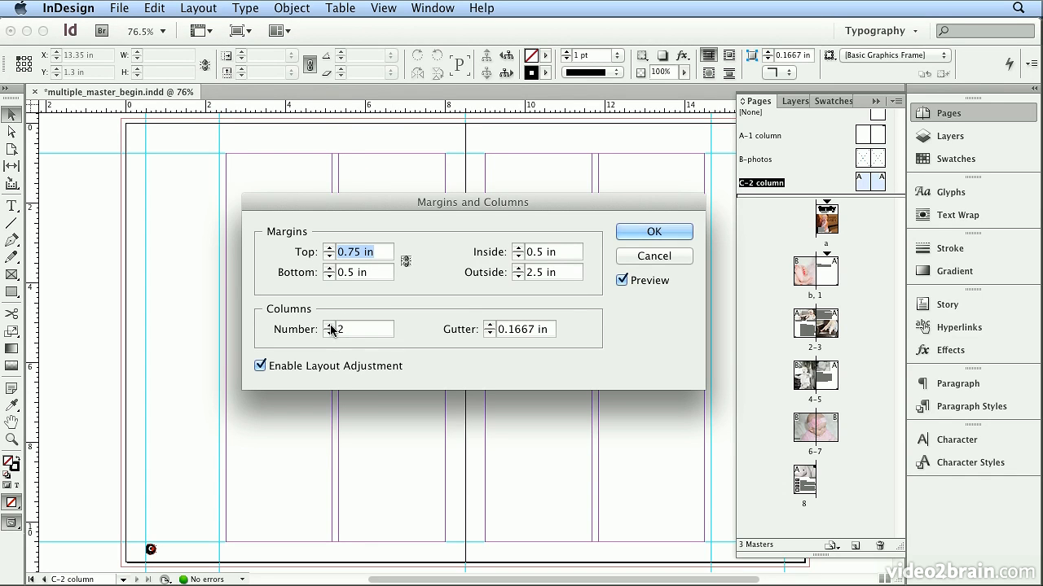
click(653, 232)
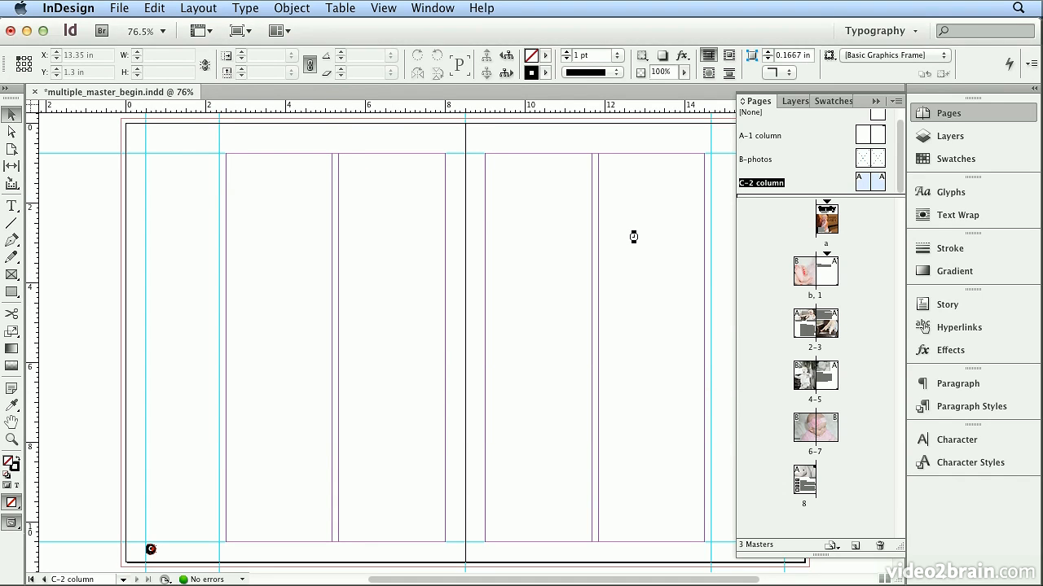
Apply the C-2 column master to pages 2 and 3, and check that layout adjustment is enabled in the master's margin and column settings
drag(764, 183, 807, 322)
drag(788, 181, 824, 323)
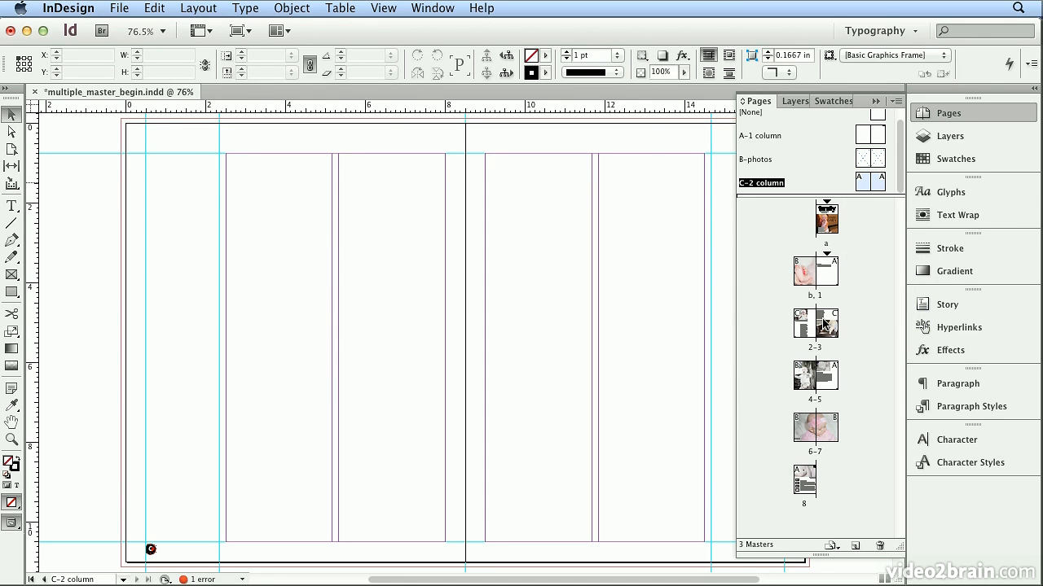
click(196, 9)
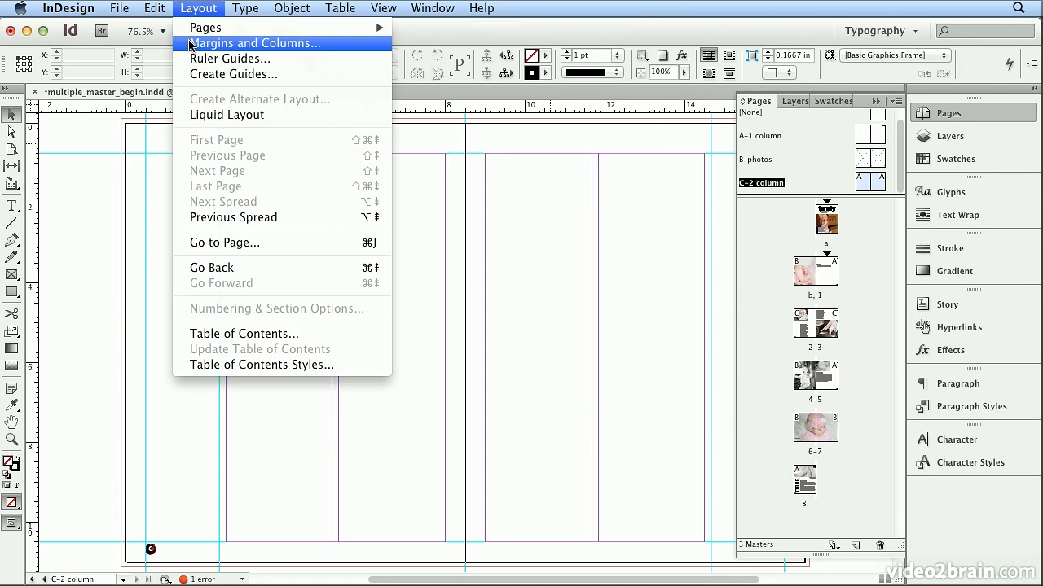
click(192, 43)
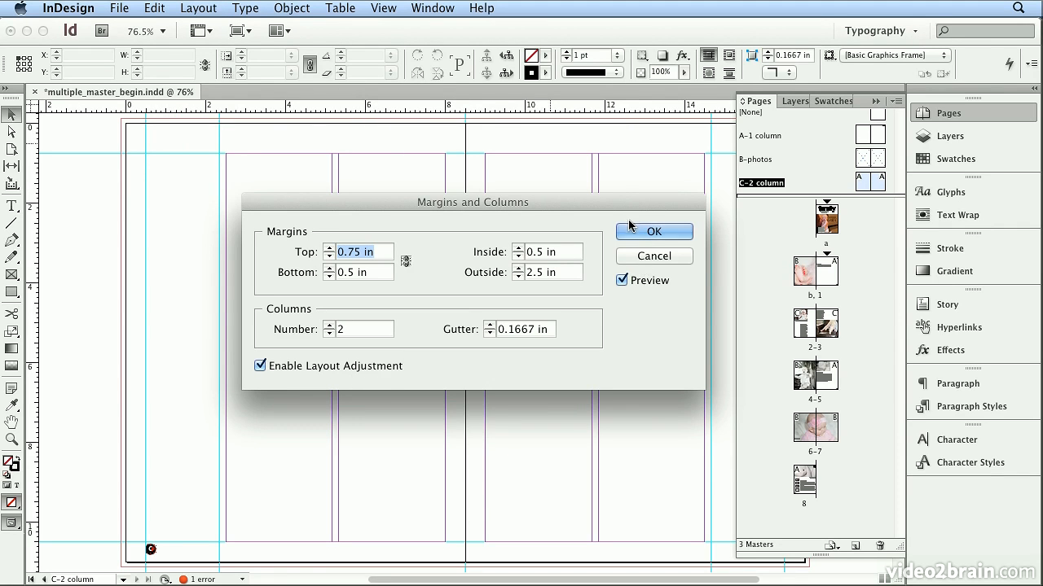
click(629, 232)
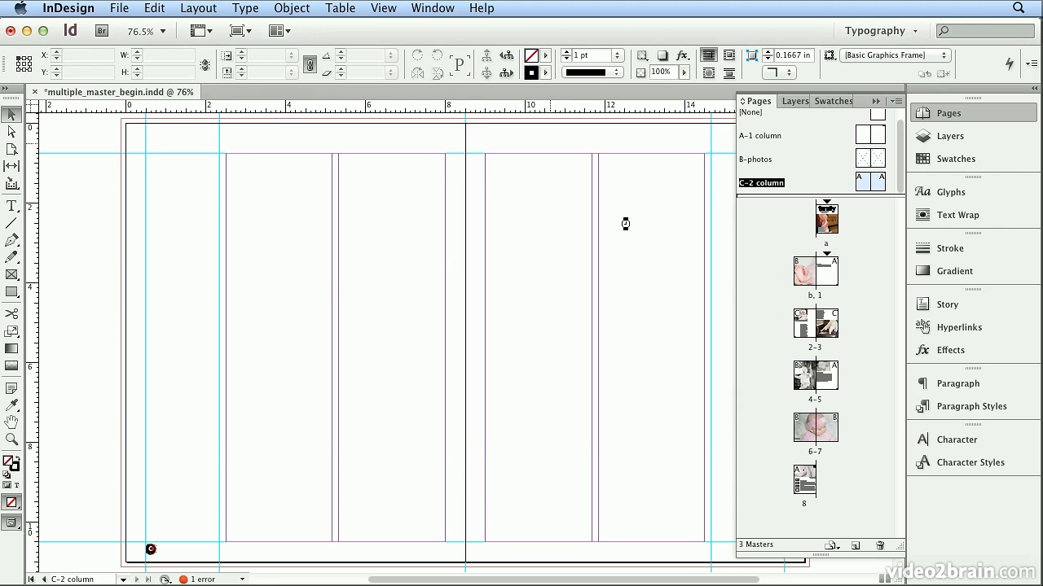
On page 2, move the overlapping calm-baby photo beside the crying-baby photo at X 3.26 in, and shift its caption beneath it
double_click(814, 348)
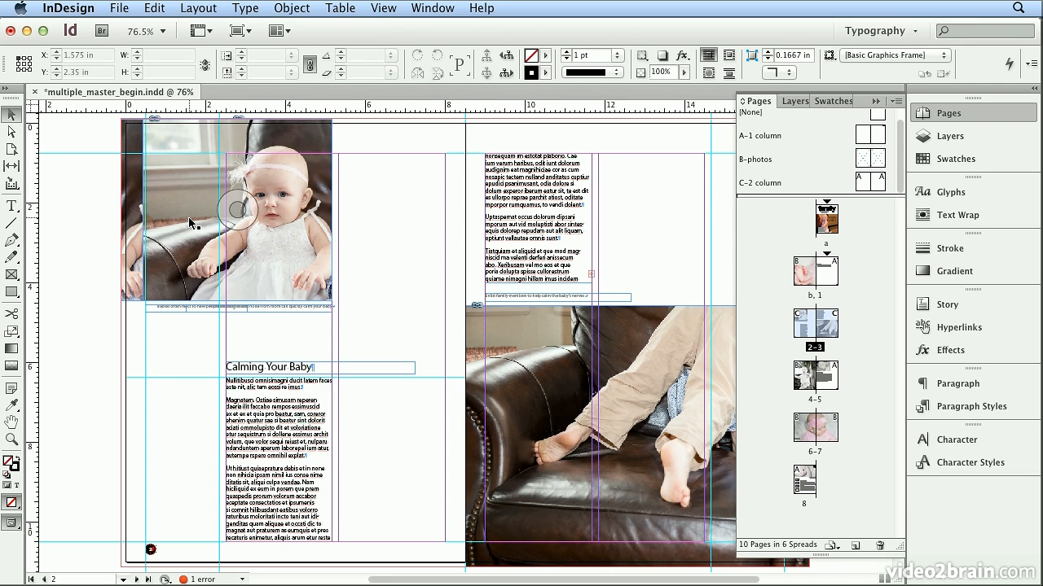
drag(190, 223, 323, 226)
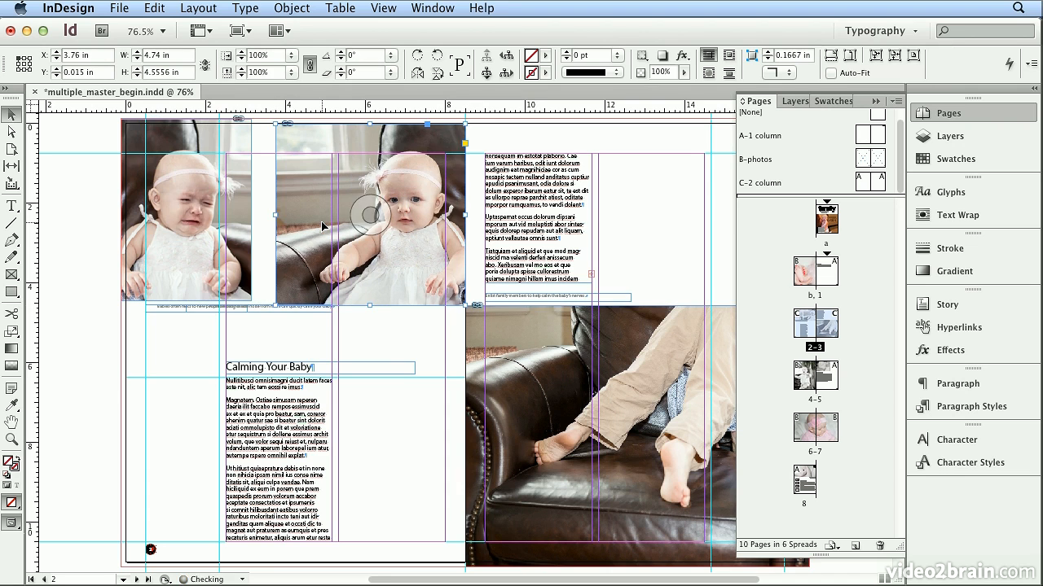
click(264, 310)
drag(264, 309, 367, 280)
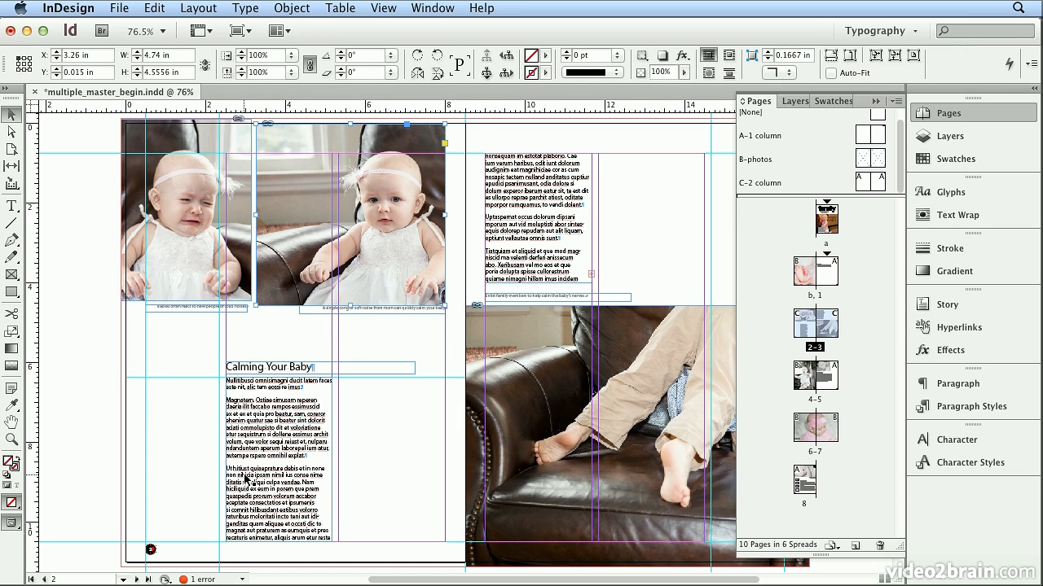
Show text threads for page 2's body text frame and thread its story into a new frame filling the second column
click(275, 489)
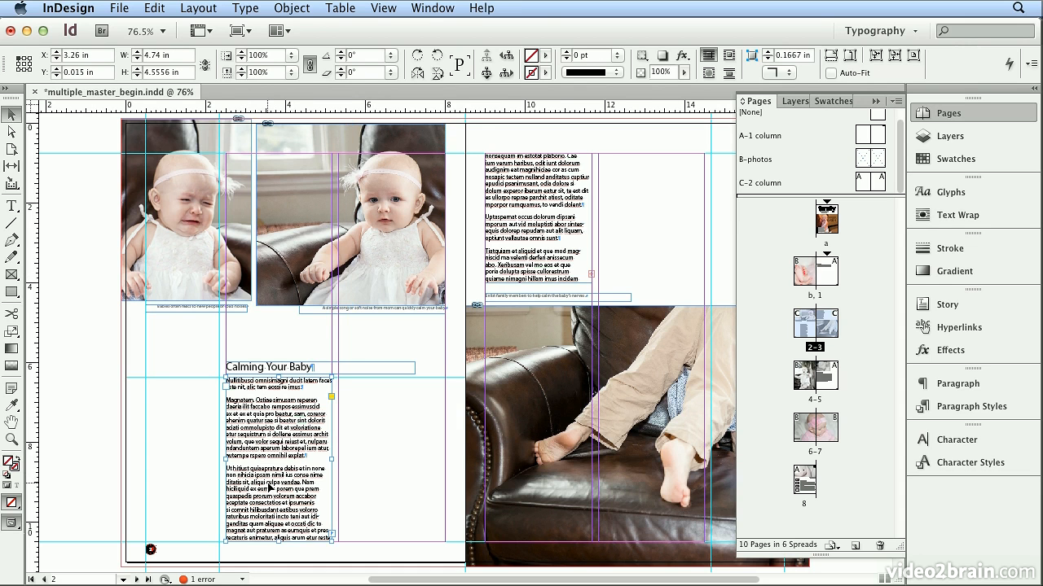
click(375, 8)
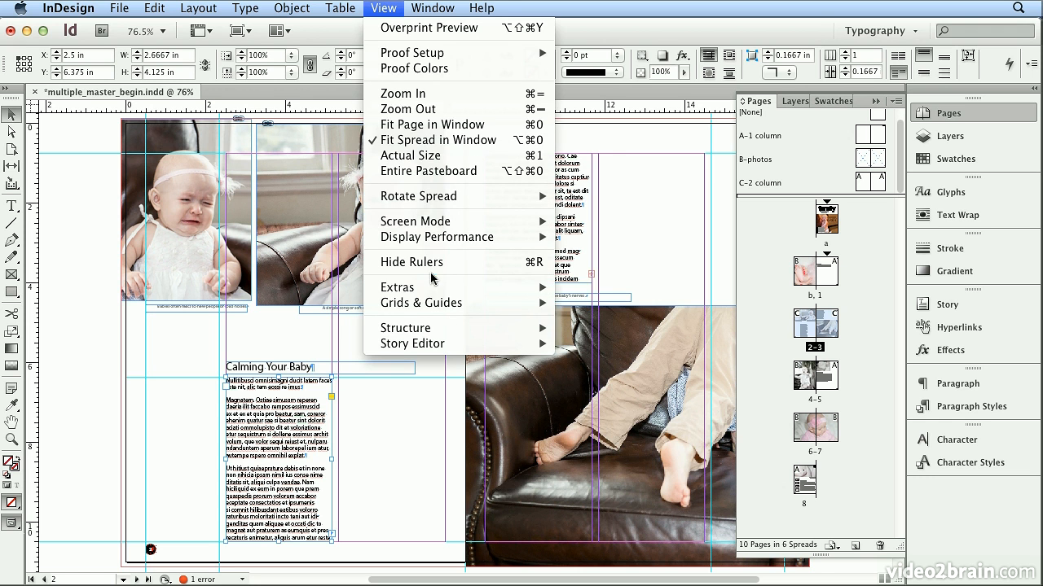
mouse_move(433, 295)
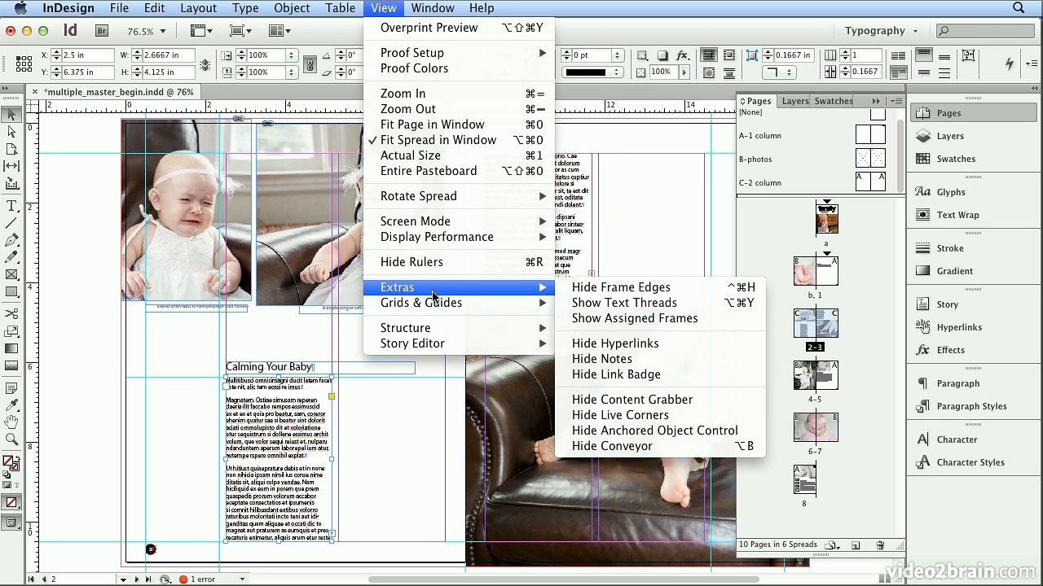
click(622, 308)
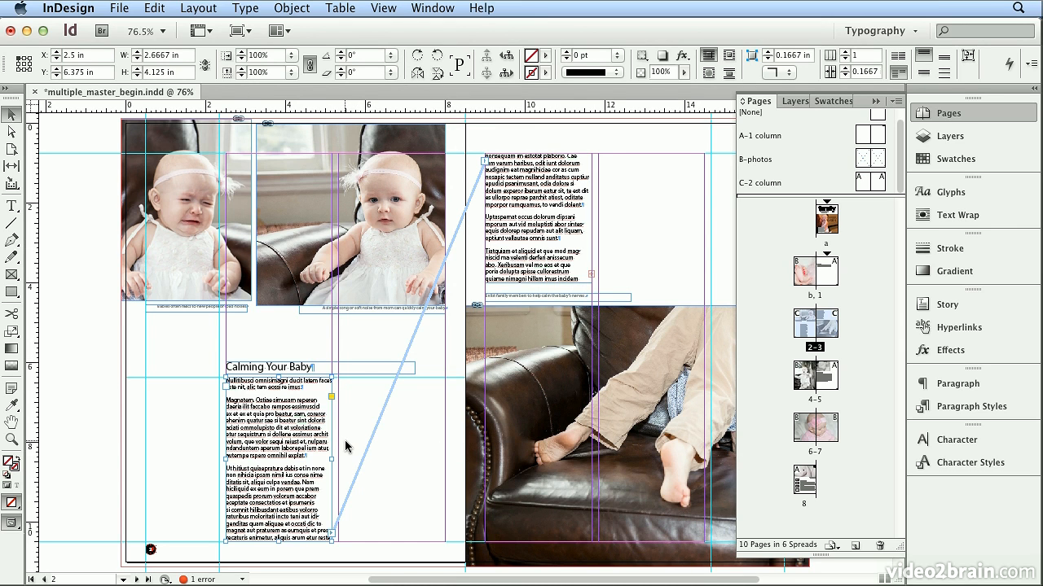
click(333, 534)
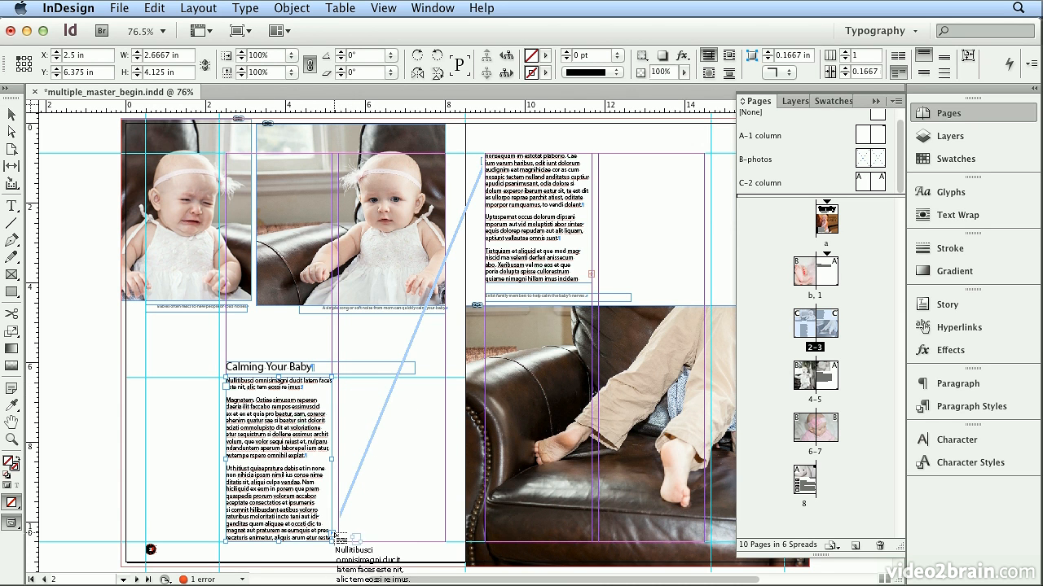
click(338, 375)
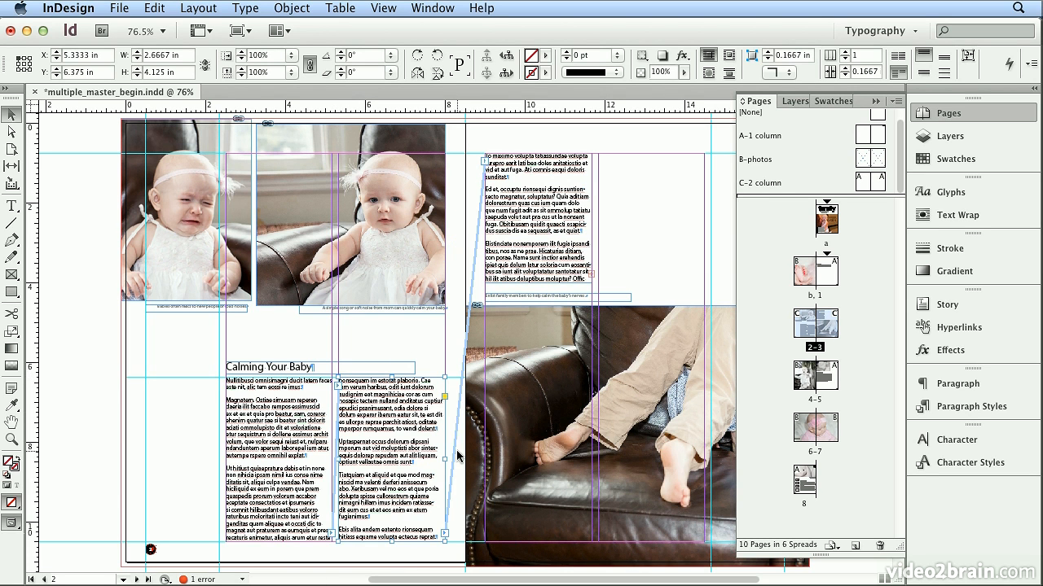
Flow page 3's overset text into a second-column frame above the photo, about 2.67 in wide and 3.25 in high
click(572, 245)
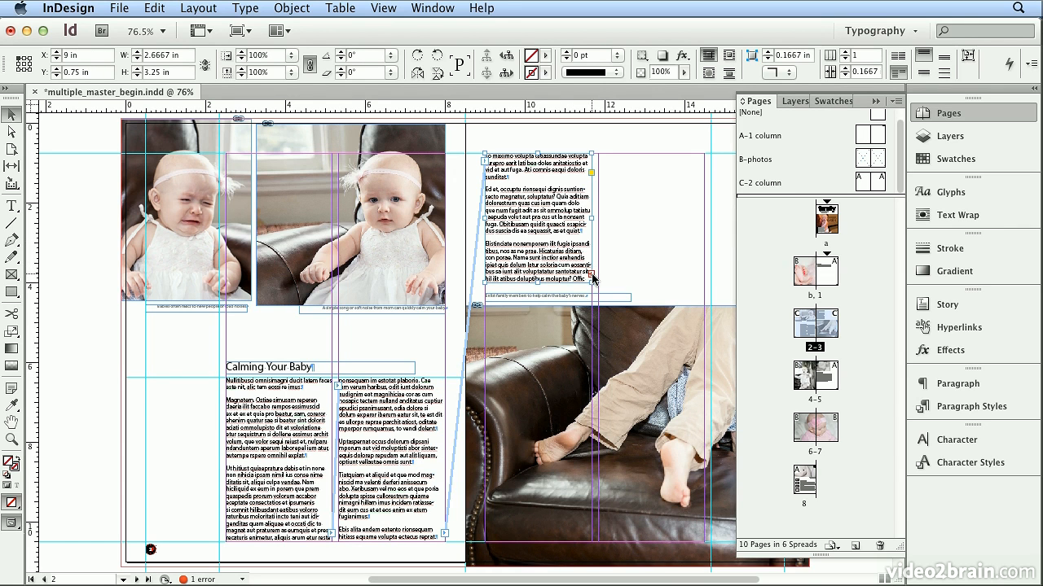
click(592, 279)
click(600, 155)
key(cmd+z)
drag(598, 153, 702, 284)
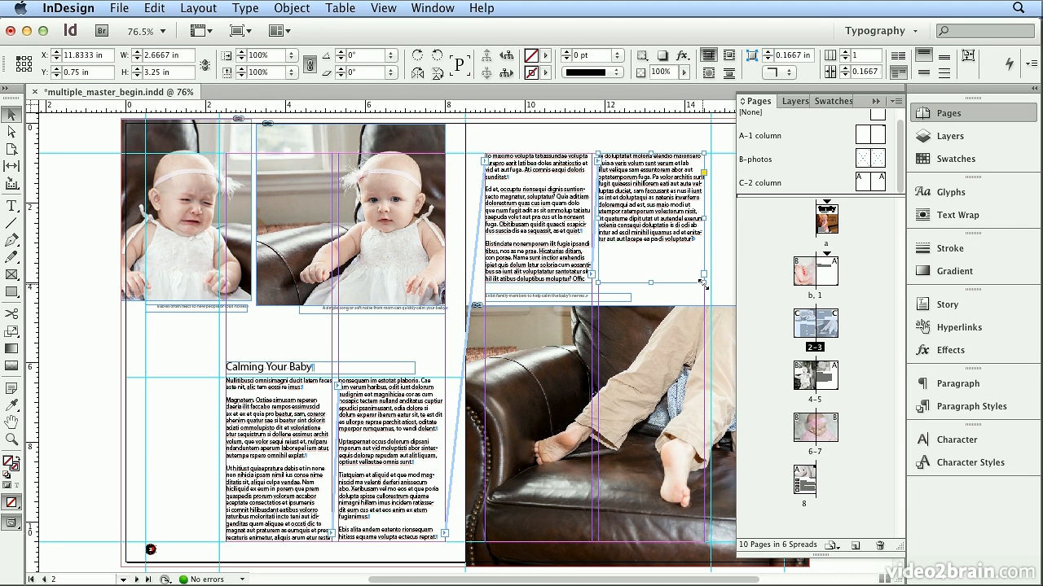
On the A-1 column master, set the black fill tint of the page-number circle to 50%
drag(813, 195, 807, 213)
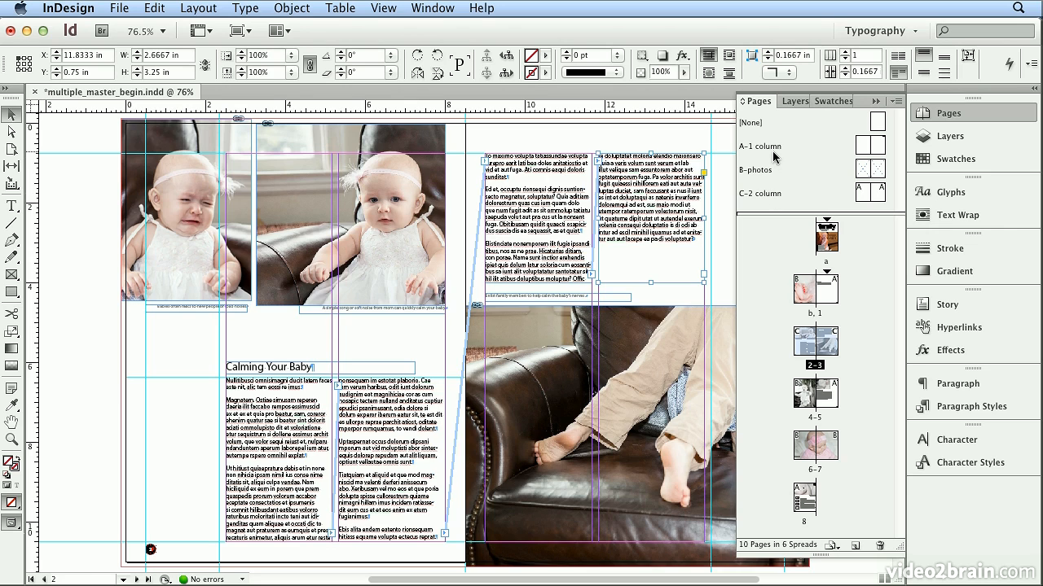
double_click(773, 151)
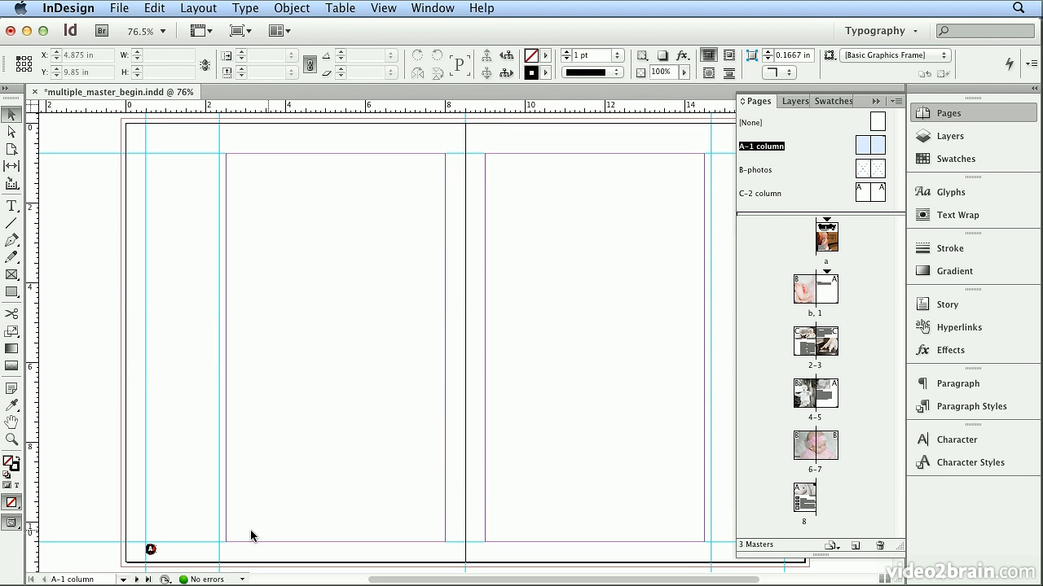
click(150, 553)
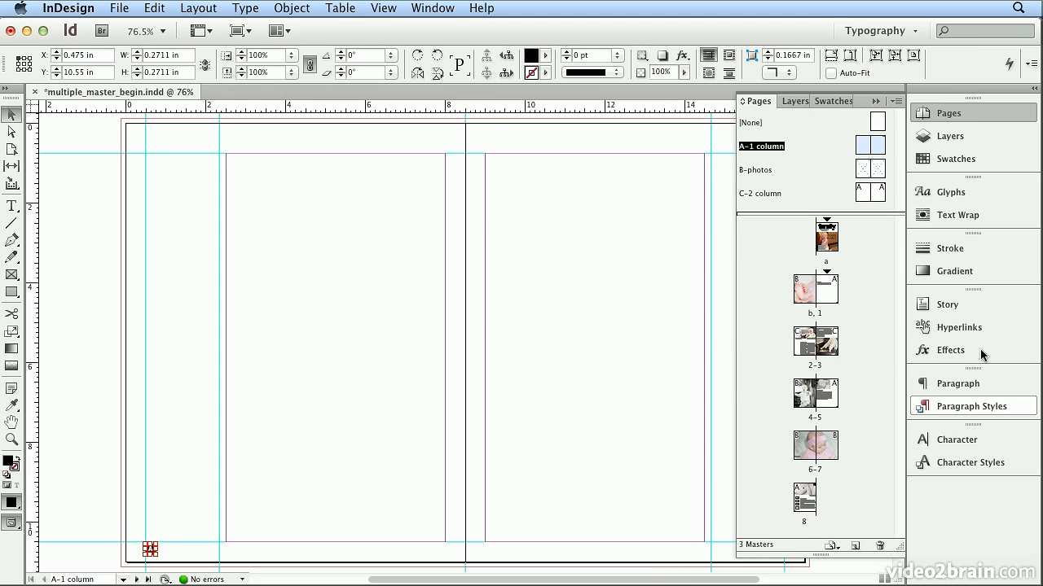
click(969, 162)
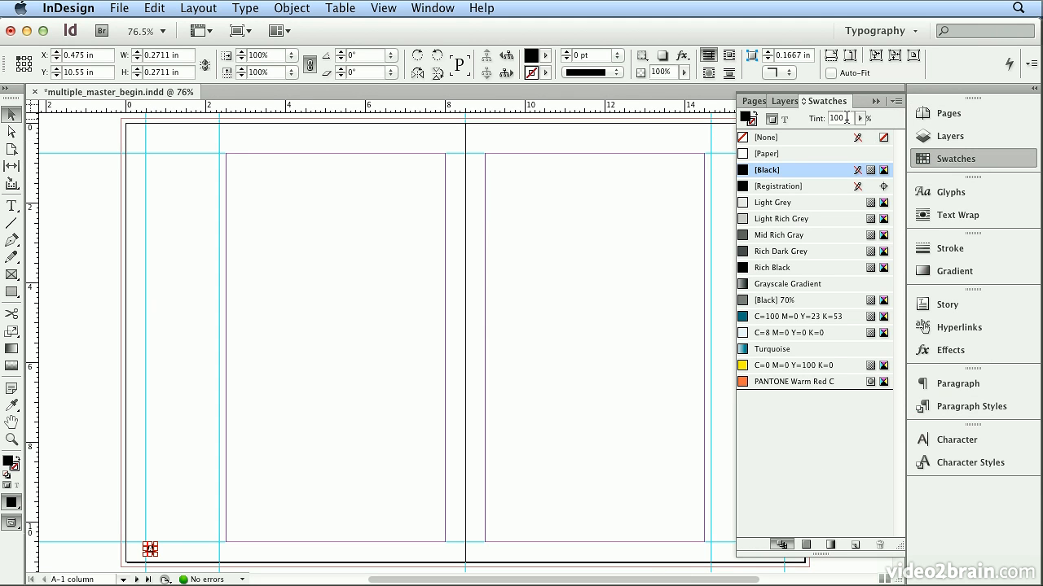
text(50)
key(Return)
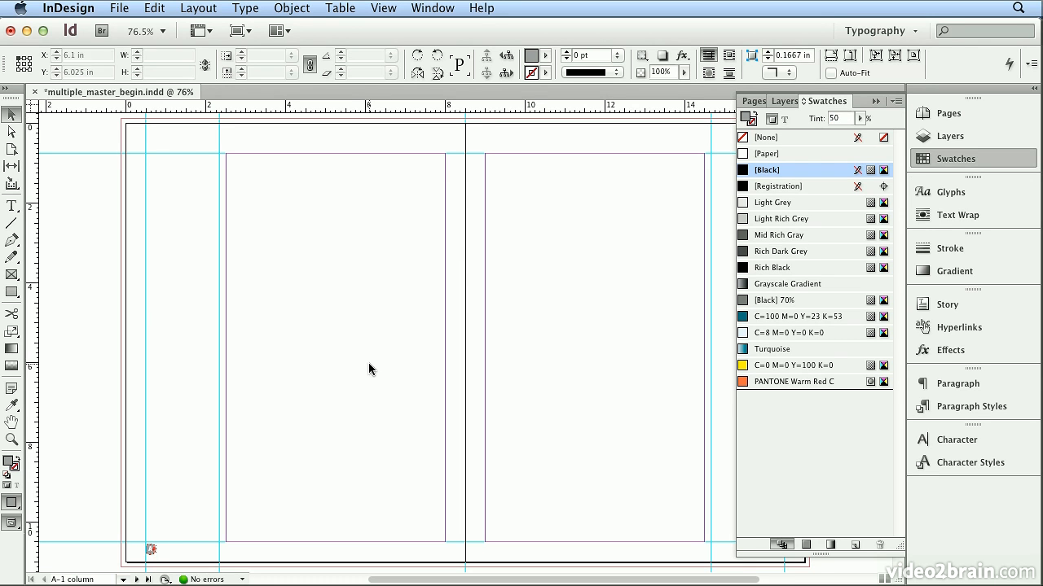
On the A-1 column master's right-hand page, set the black fill tint of the page-number circle to 50%
click(371, 367)
click(949, 160)
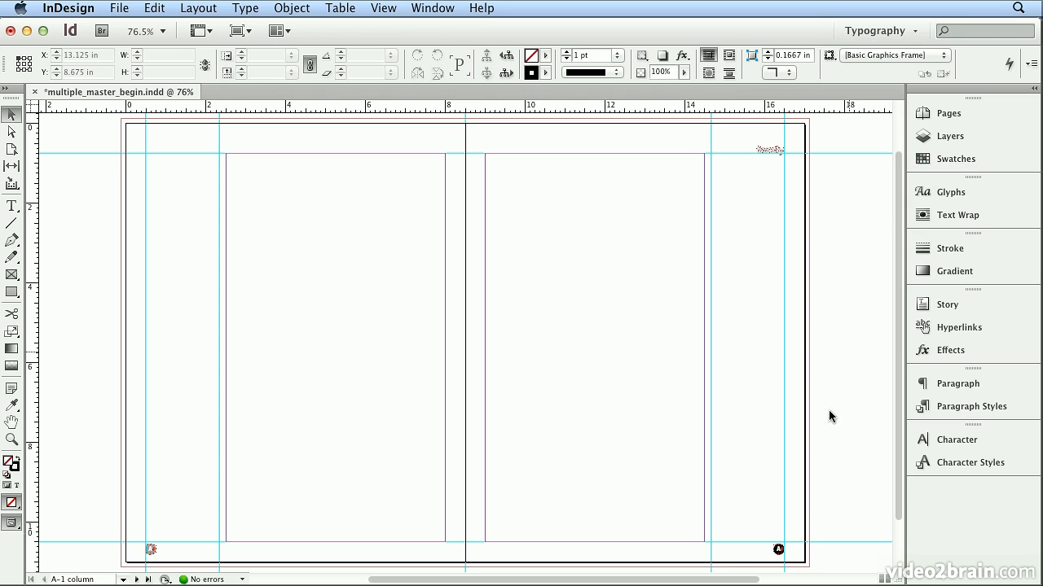
click(779, 554)
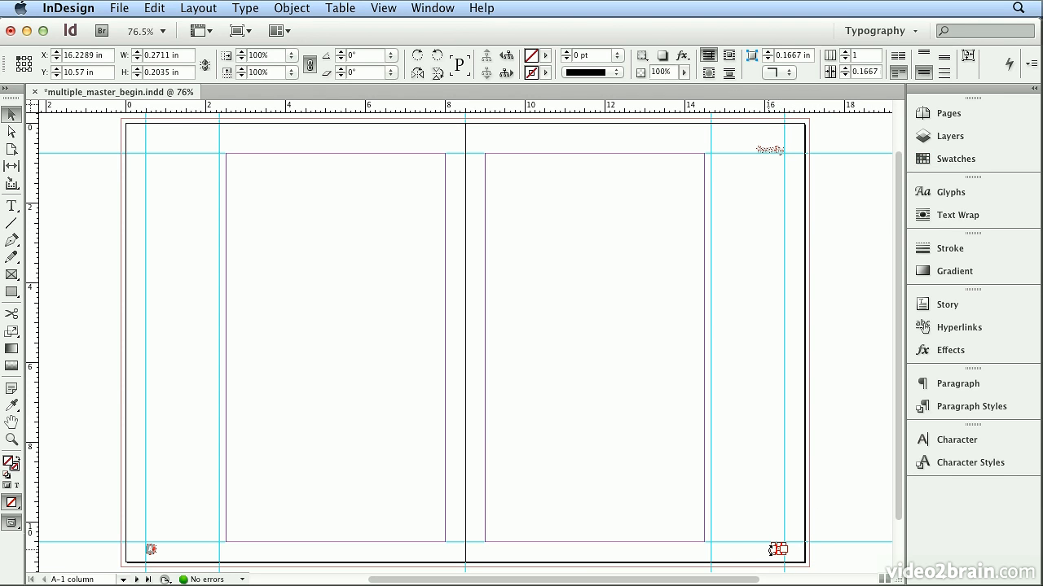
key(super+=)
key(super+=)
key(super+=)
key(super+=)
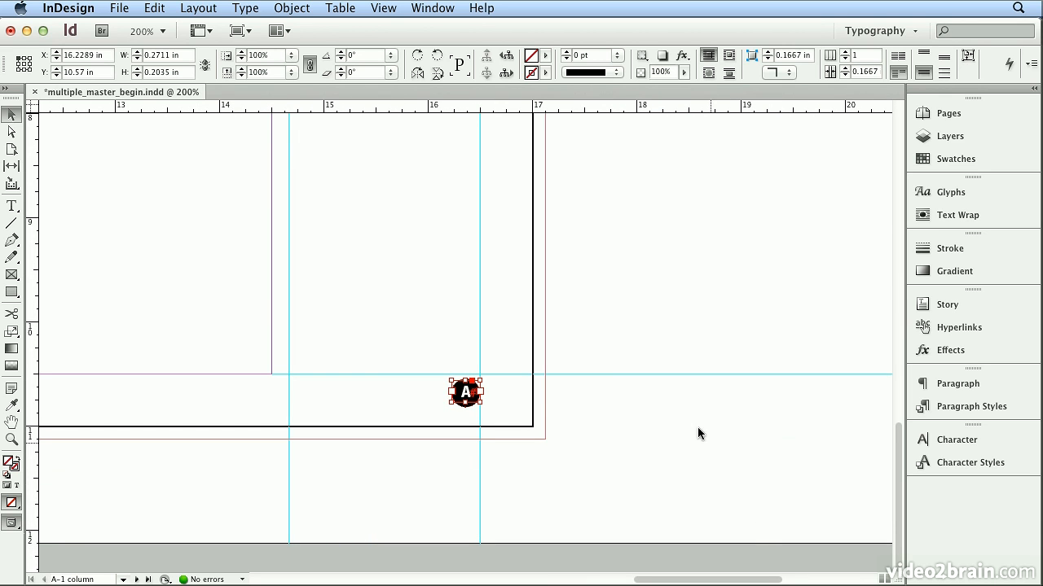
click(472, 396)
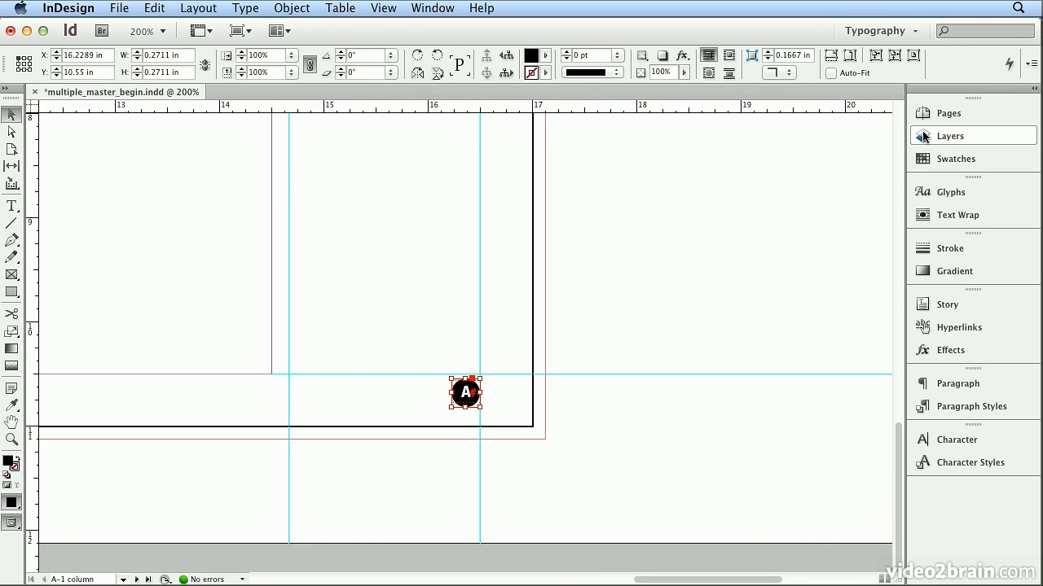
click(919, 157)
double_click(838, 117)
text(50)
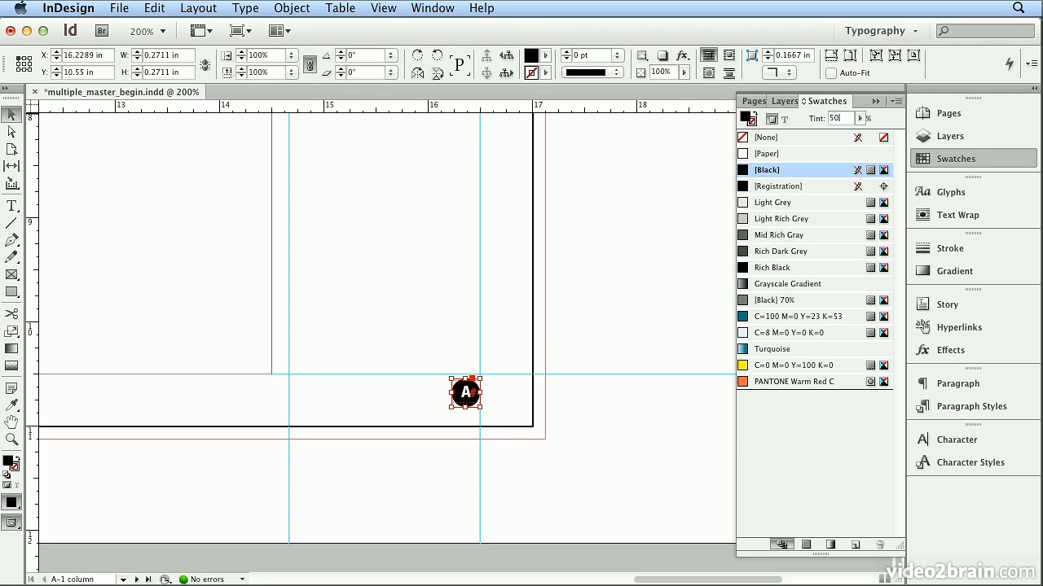
key(Return)
Examine the C-2 column master, page 1 and spread 2-3 to check how the page-number circle edit carries through
click(383, 8)
click(425, 126)
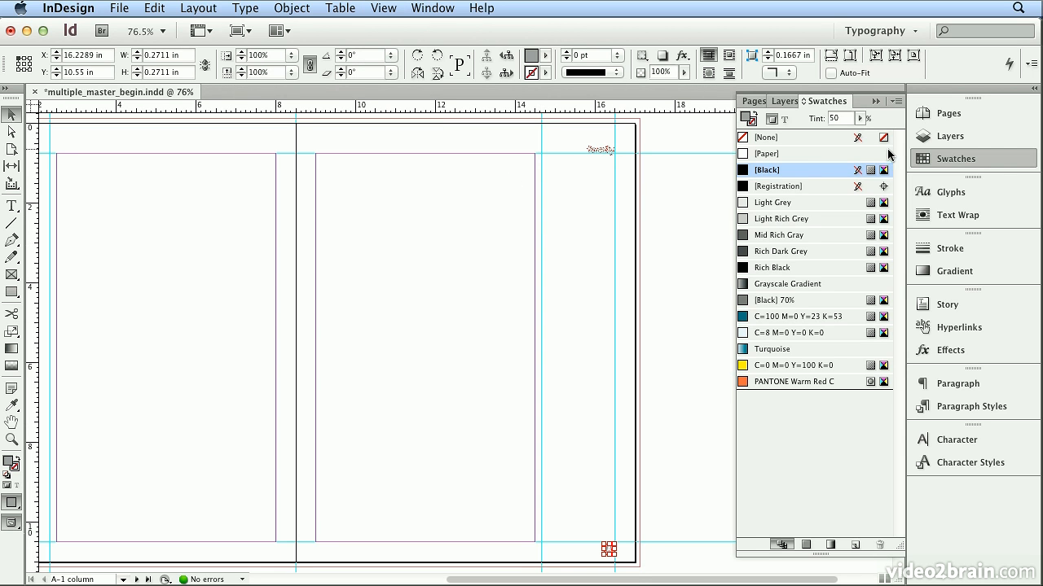
click(930, 121)
double_click(764, 199)
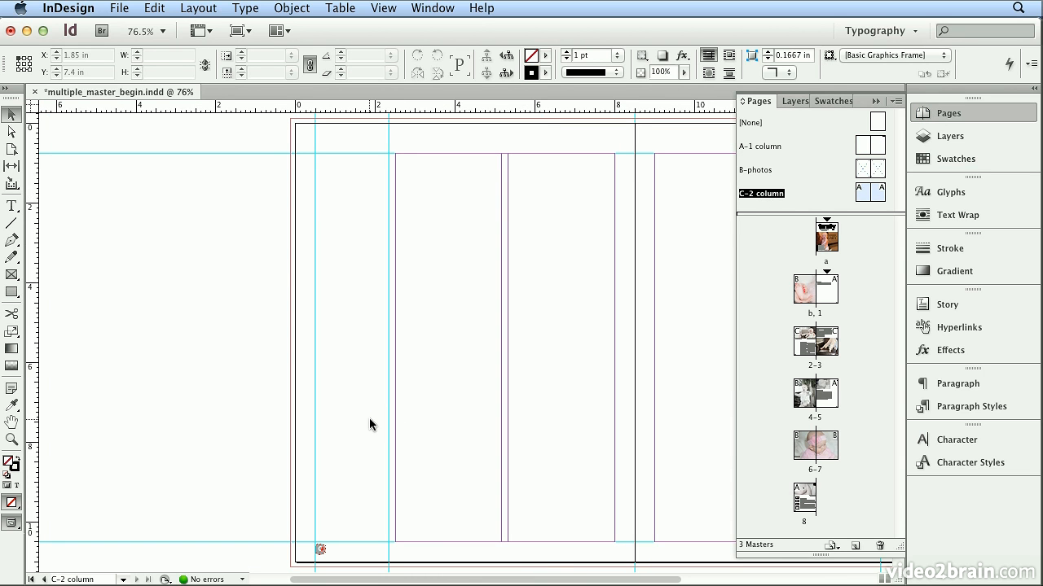
double_click(826, 320)
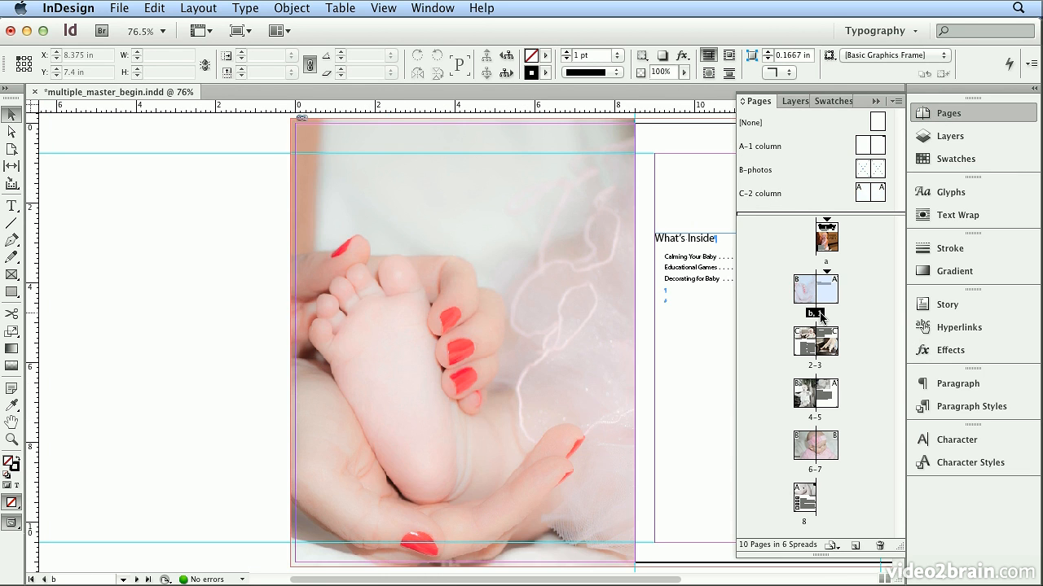
double_click(831, 298)
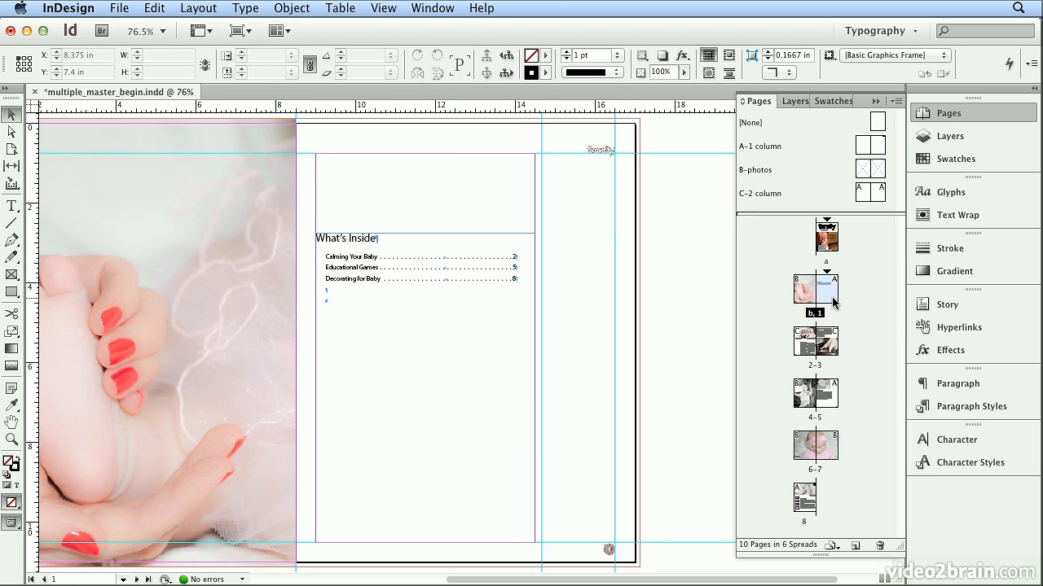
double_click(821, 366)
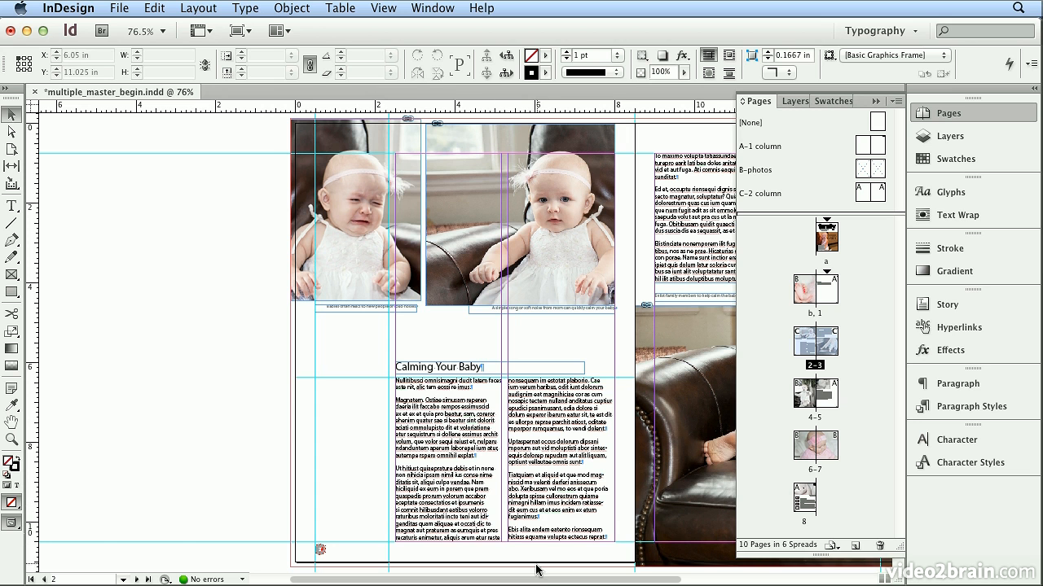
scroll(541, 580, right, 10)
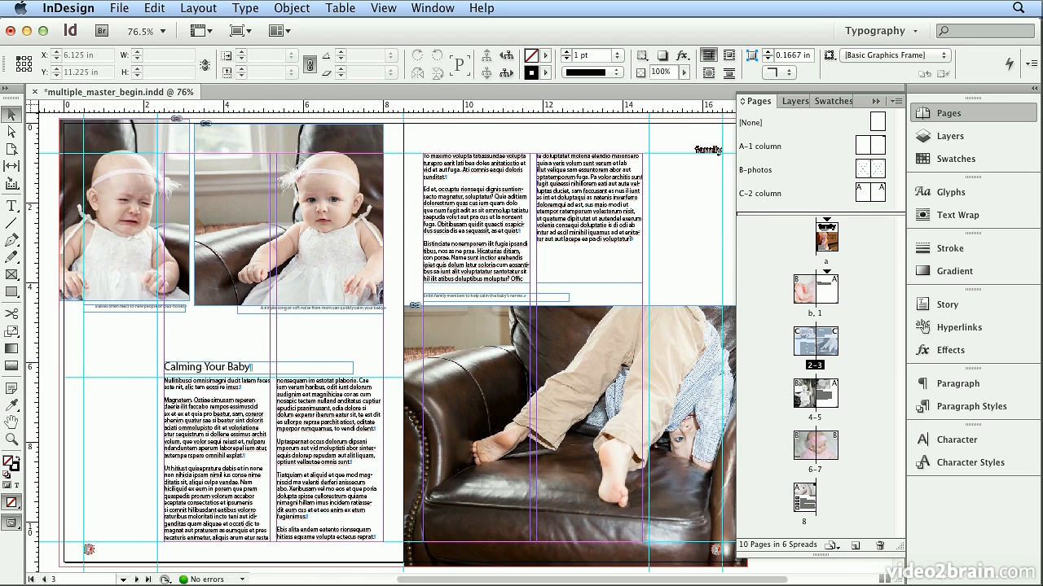
scroll(617, 583, left, 4)
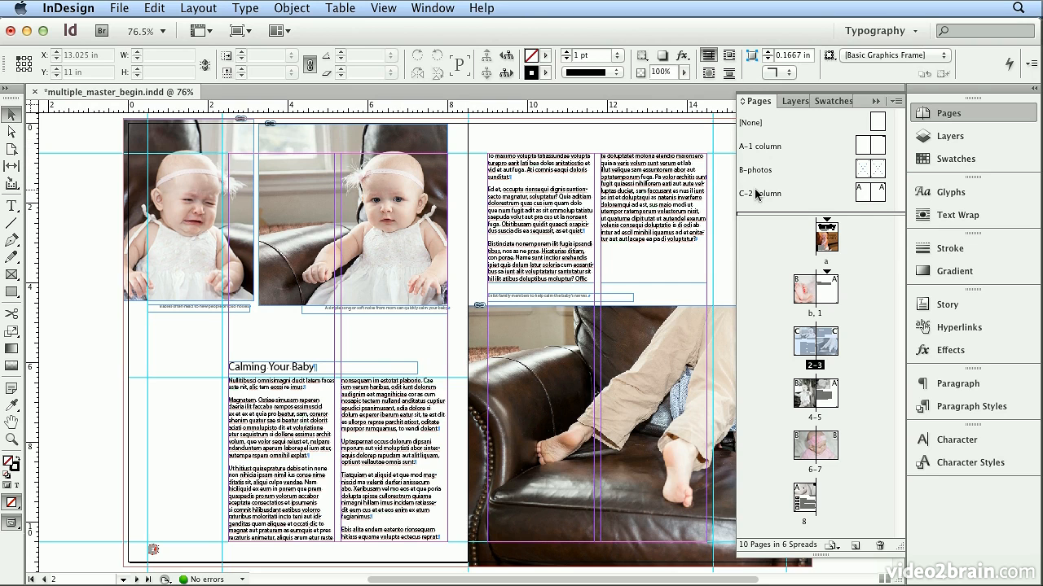
On page 2, move the calm-baby photo up to about Y -0.12 in, level with the crying-baby photo, and its caption to about X 4.34 in, Y 4.54 in
click(424, 186)
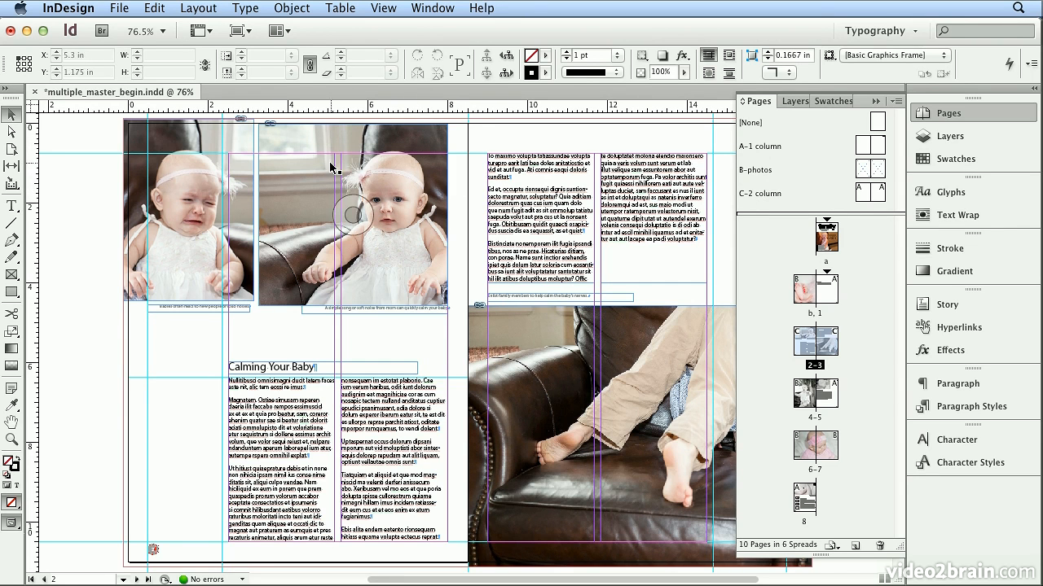
drag(327, 155, 327, 150)
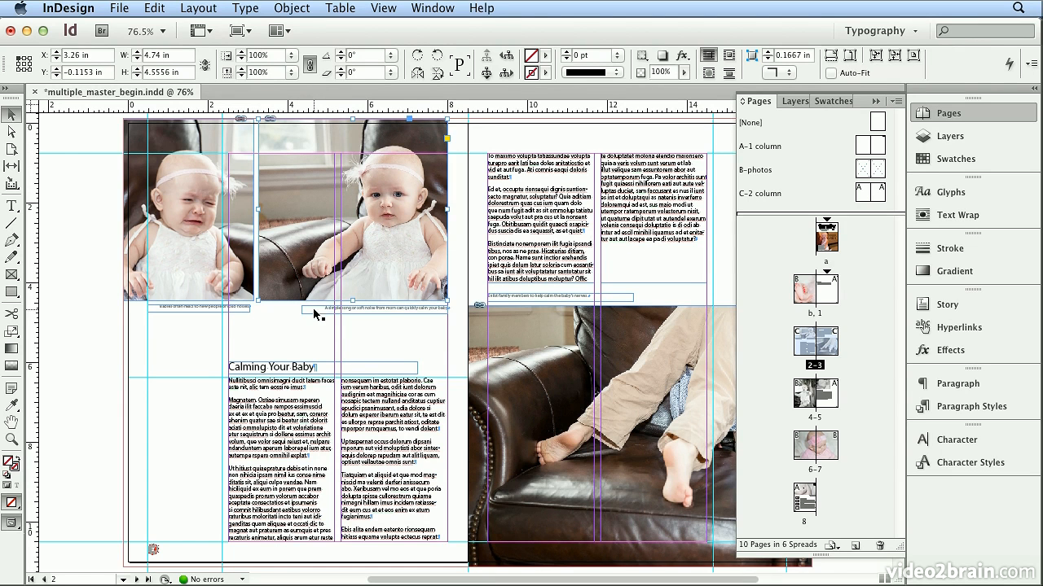
mouse_move(316, 308)
mouse_down()
mouse_move(263, 310)
mouse_move(311, 310)
mouse_up()
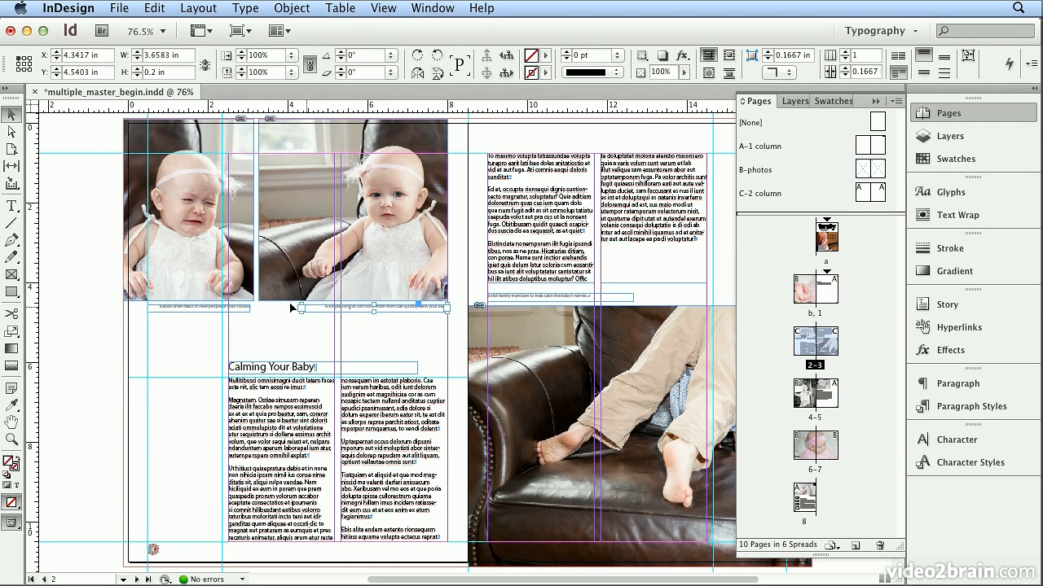